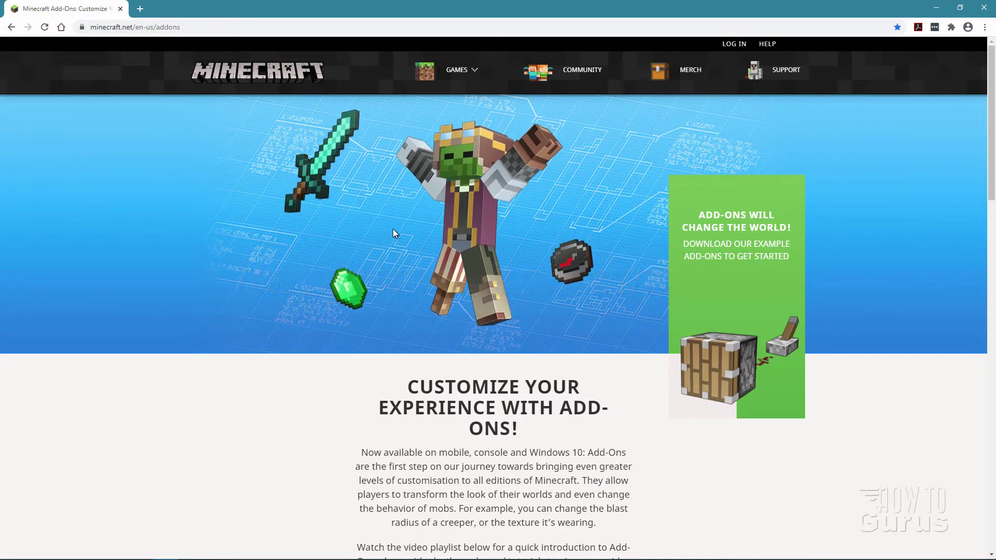
- Scroll down Minecraft.net to the sample resource packs' vanilla pack download
scroll(332, 250, down, 10)
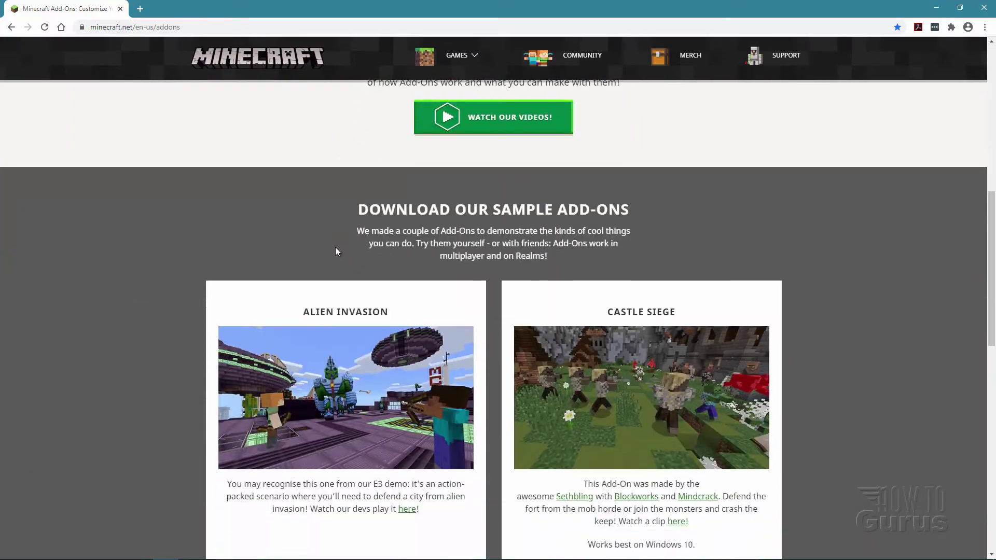
scroll(335, 249, down, 6)
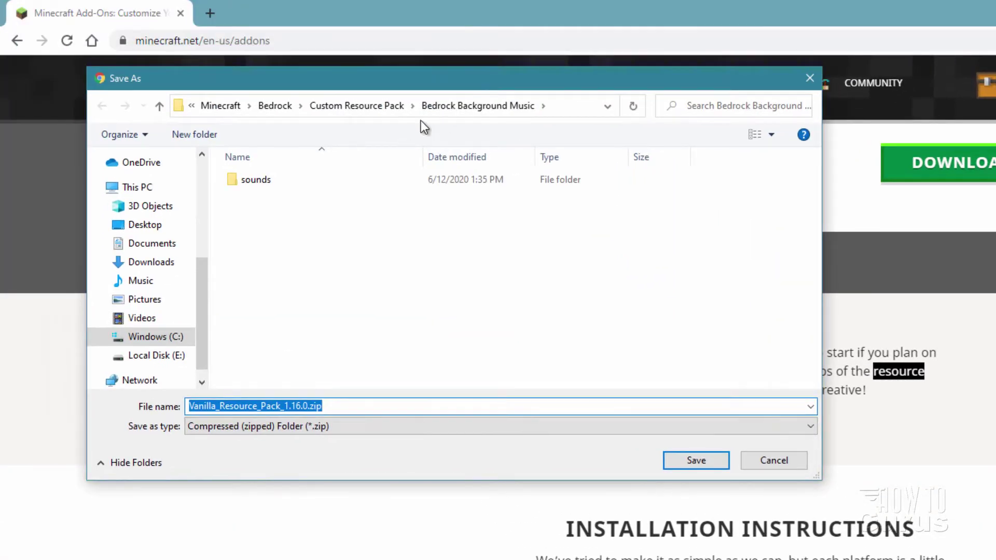
- Save Vanilla_Resource_Pack_1.16.0.zip into Custom Resource Pack\New Folder
click(272, 35)
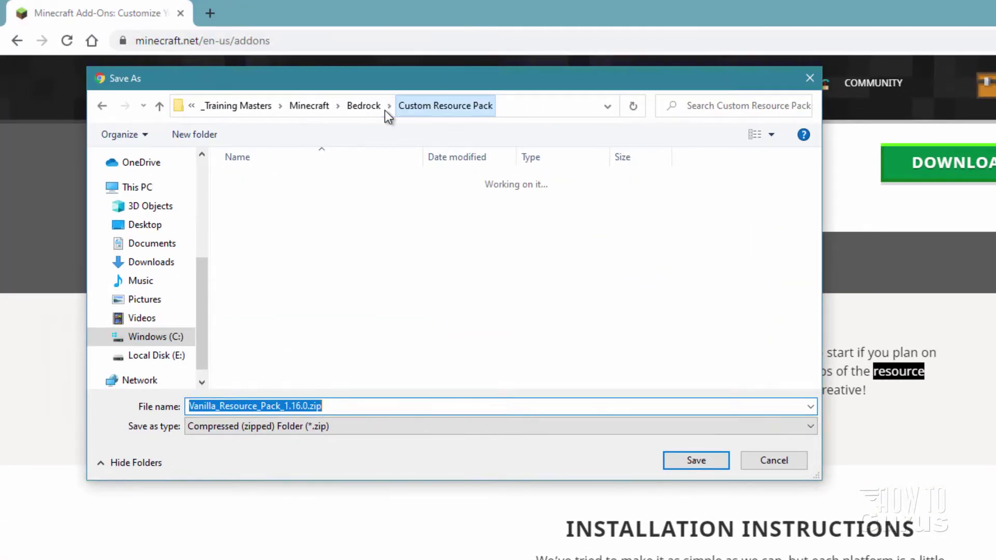
click(293, 261)
double_click(238, 262)
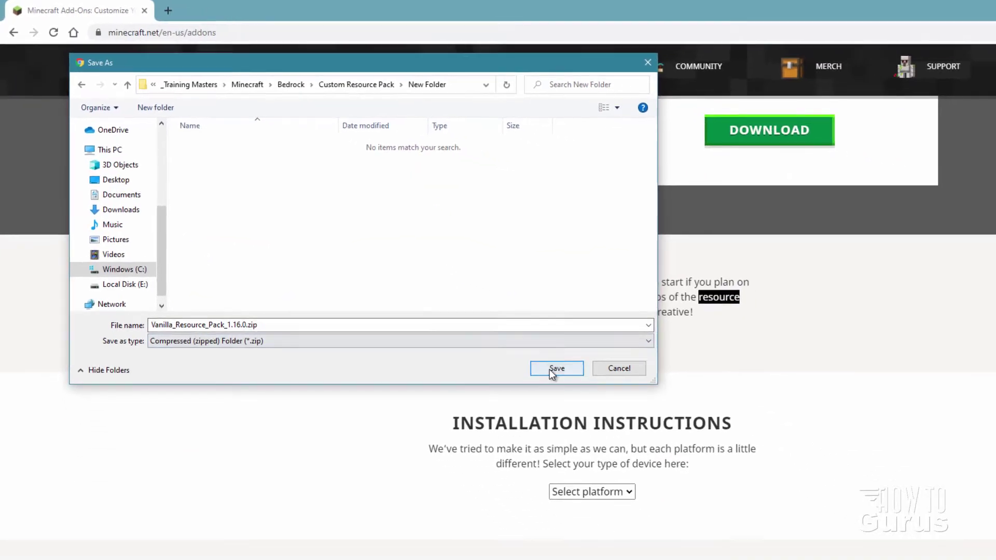
click(696, 460)
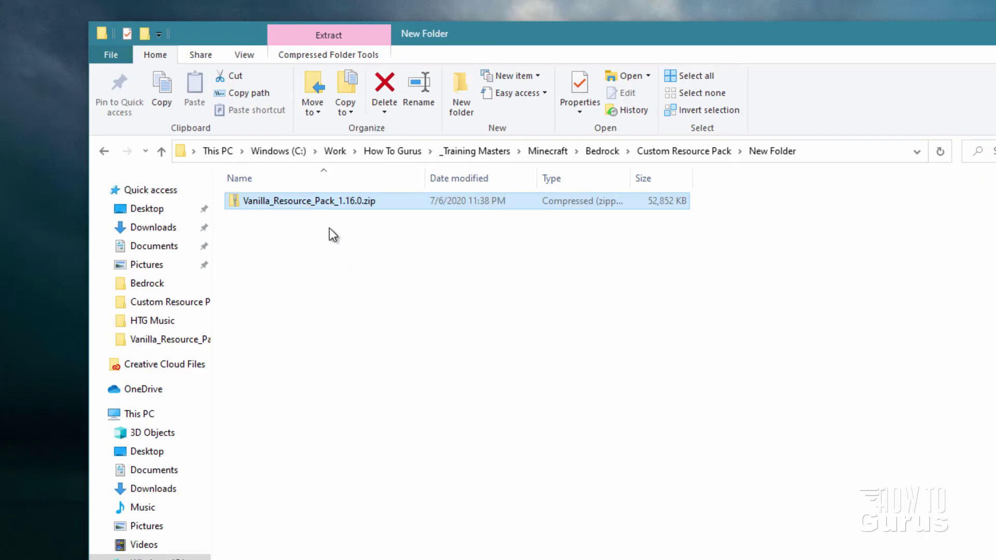
- Extract All on the downloaded Vanilla_Resource_Pack_1.16.0.zip
right_click(313, 204)
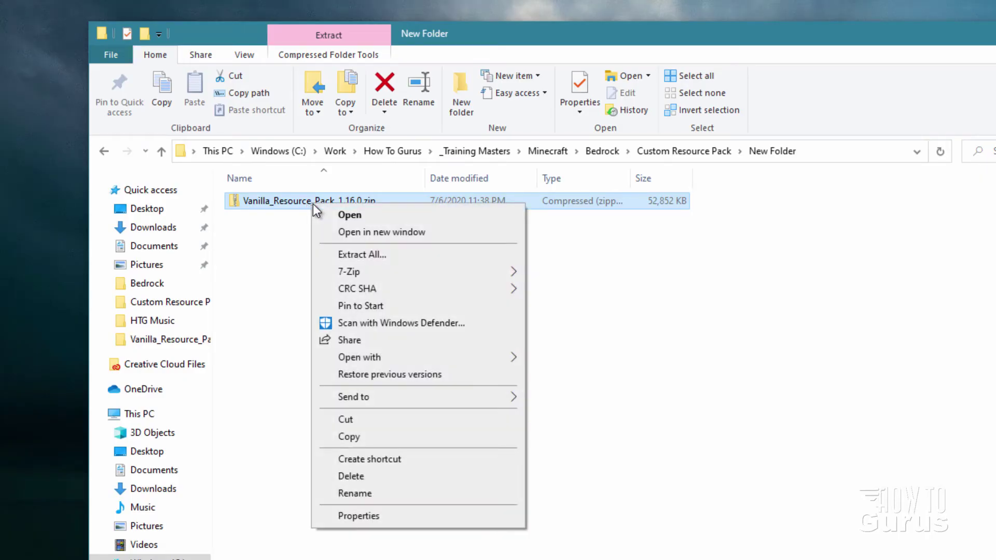
click(391, 253)
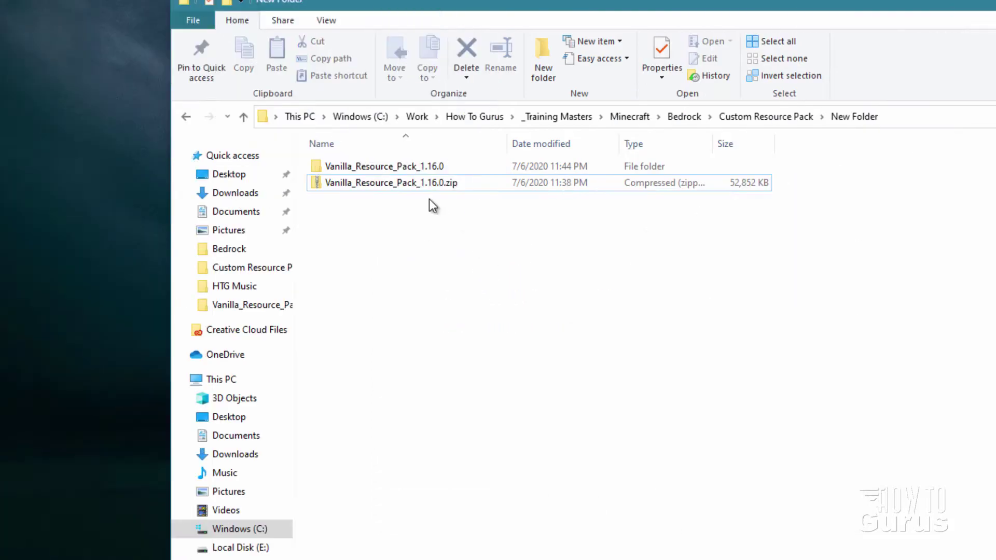
- Finish extracting, open Vanilla_Resource_Pack_1.16.0, and note the textures and sounds folders to keep
click(394, 167)
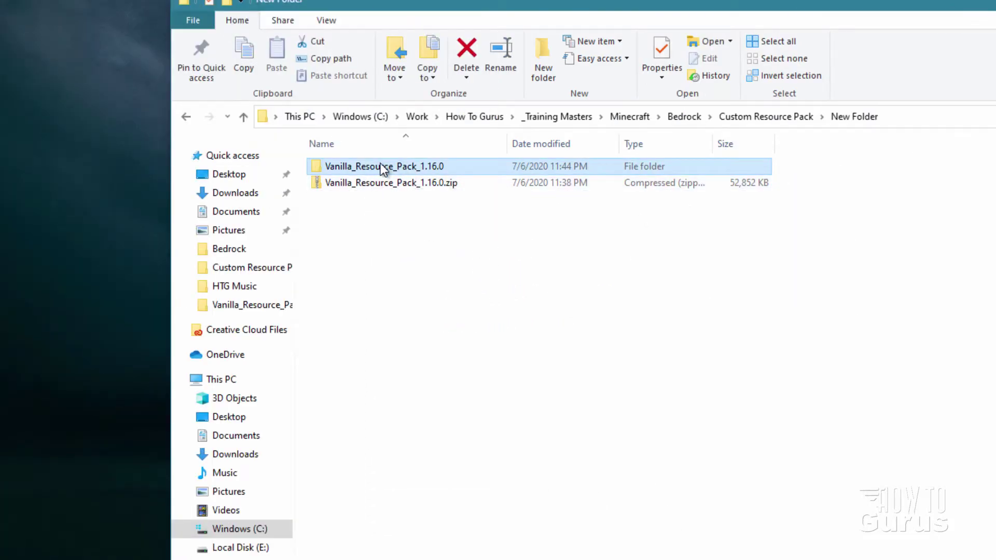
double_click(381, 164)
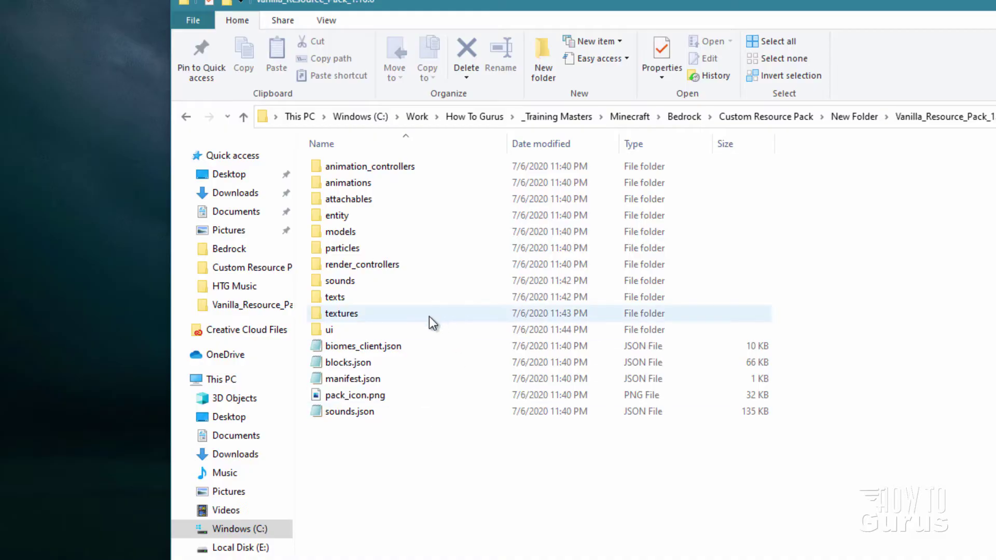
click(318, 314)
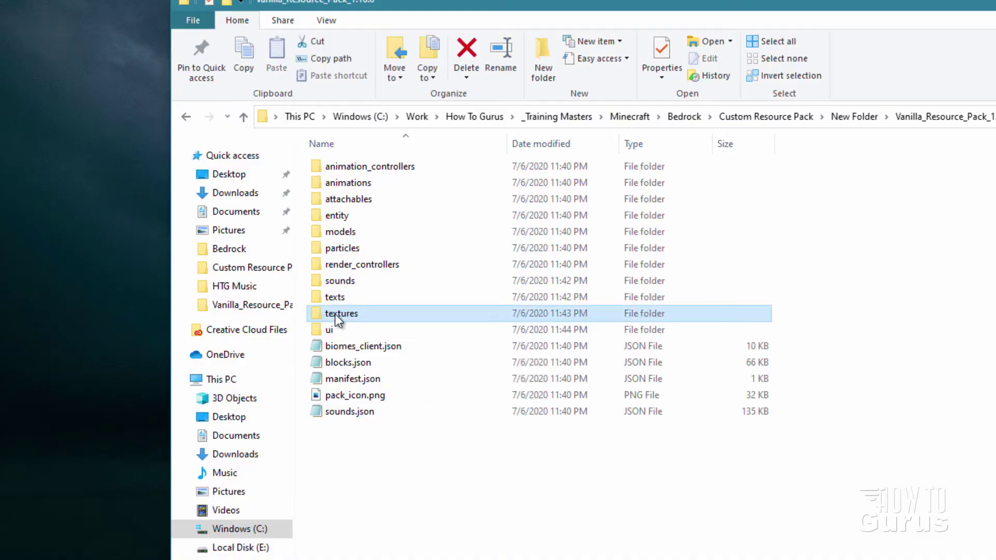
click(325, 280)
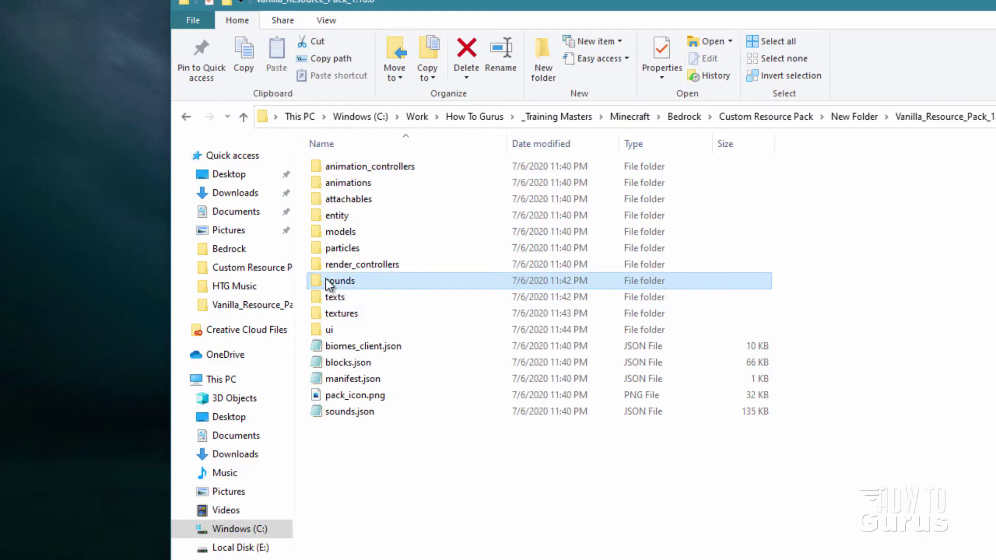
- Delete the animation_controllers, animations, attachables, entity, models, particles and render_controllers folders
click(358, 167)
ctrl+click(359, 185)
ctrl+click(363, 199)
ctrl+click(354, 217)
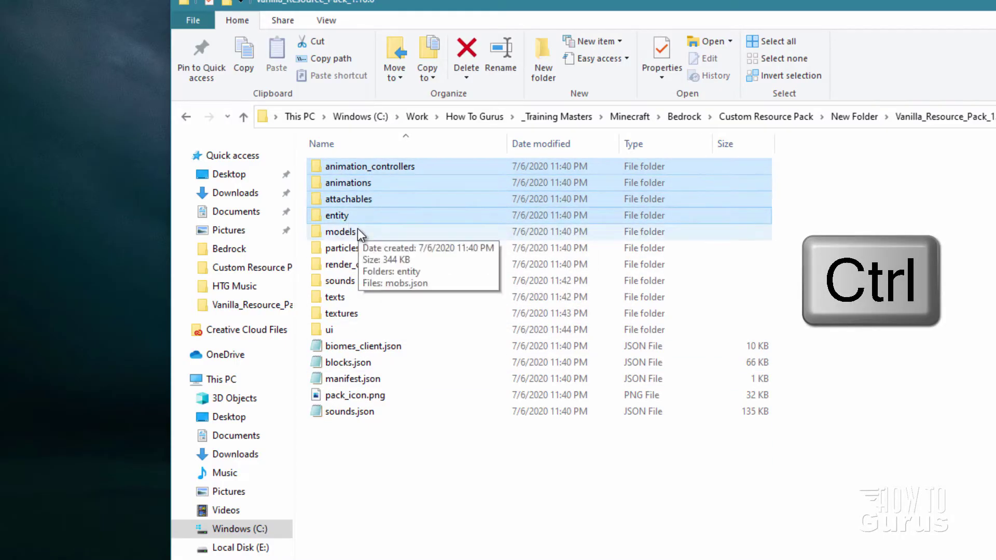
ctrl+click(356, 232)
ctrl+click(353, 248)
ctrl+right_click(371, 266)
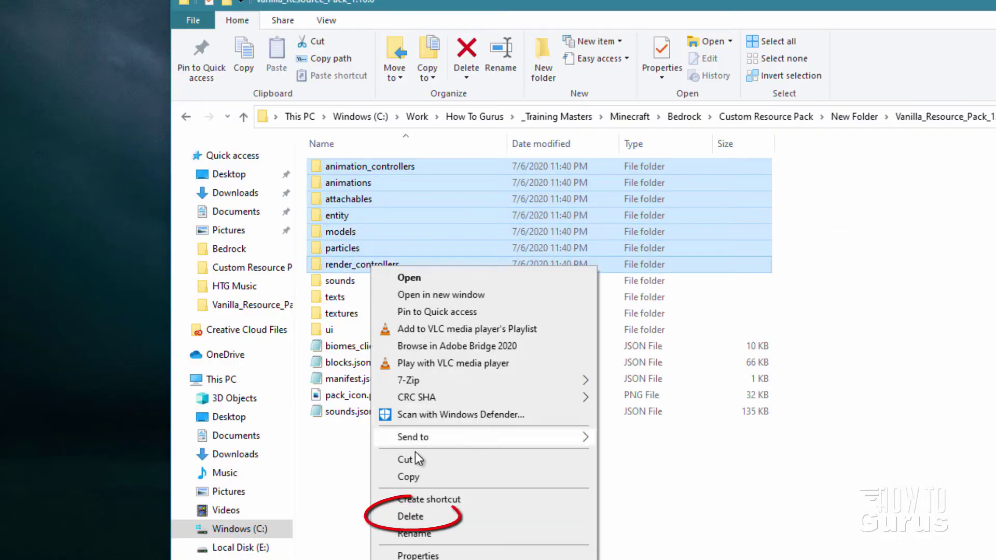
key(Escape)
key(Delete)
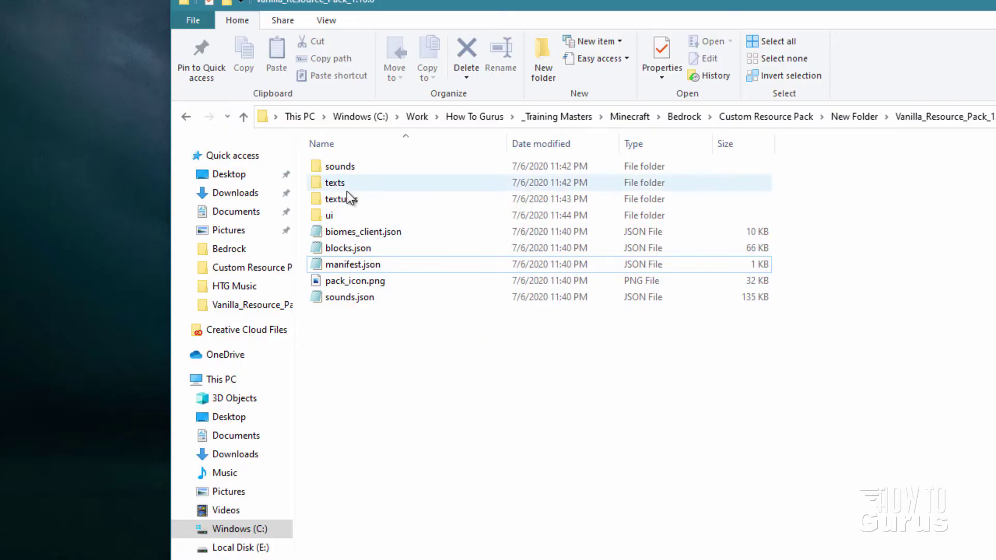
- Delete the texts and ui folders as well
click(322, 182)
right_click(322, 182)
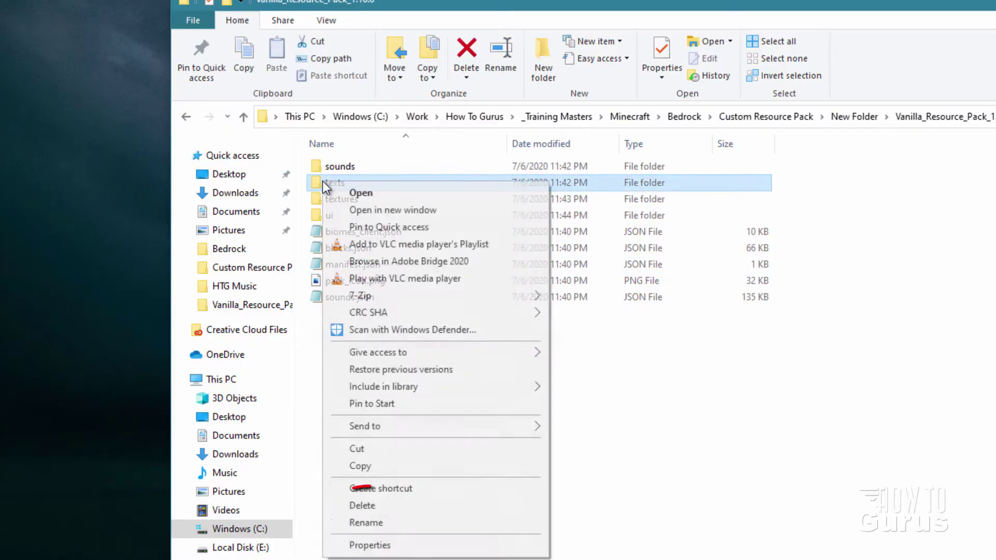
click(384, 506)
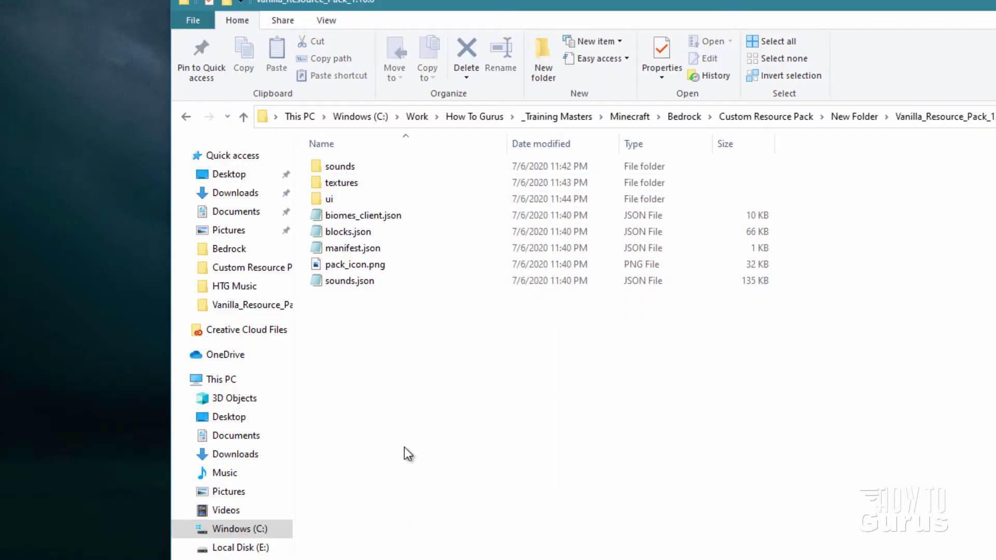
click(320, 201)
right_click(319, 203)
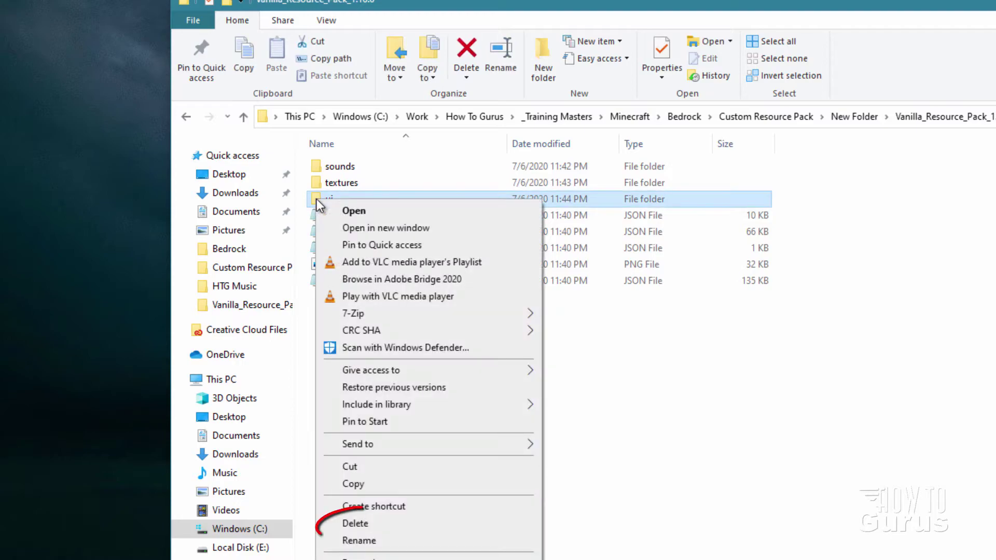
click(371, 528)
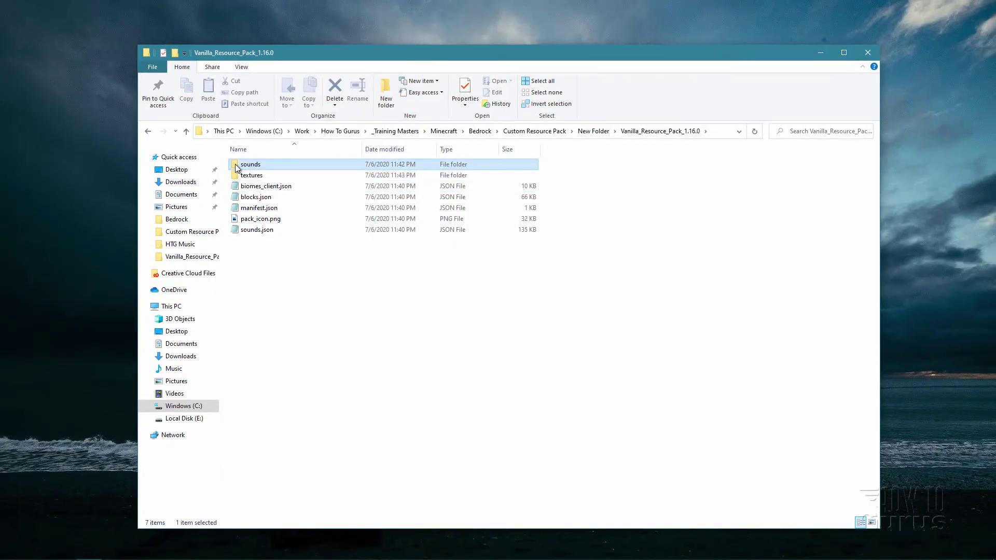
- Look through the sounds folder, then open the pack's textures folder
double_click(295, 169)
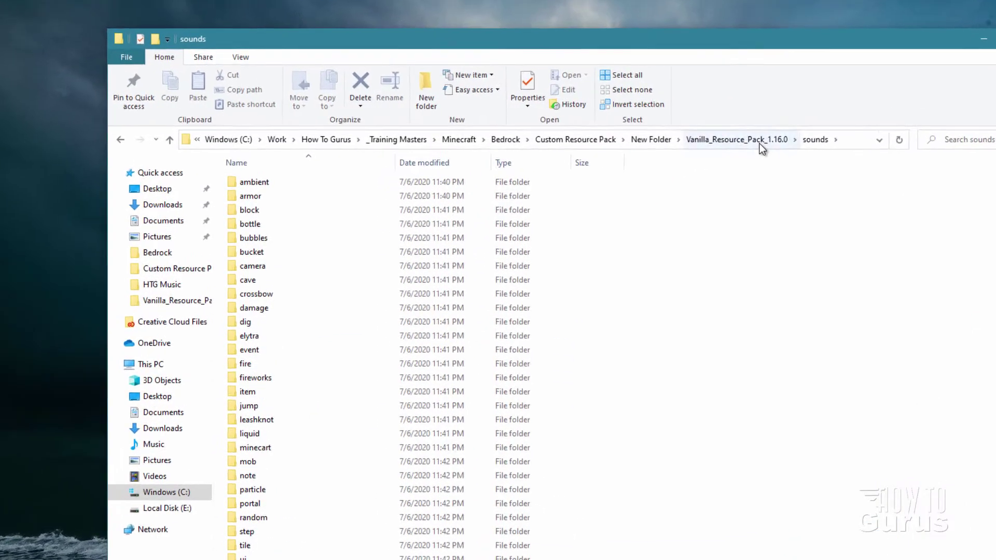
click(759, 144)
double_click(232, 211)
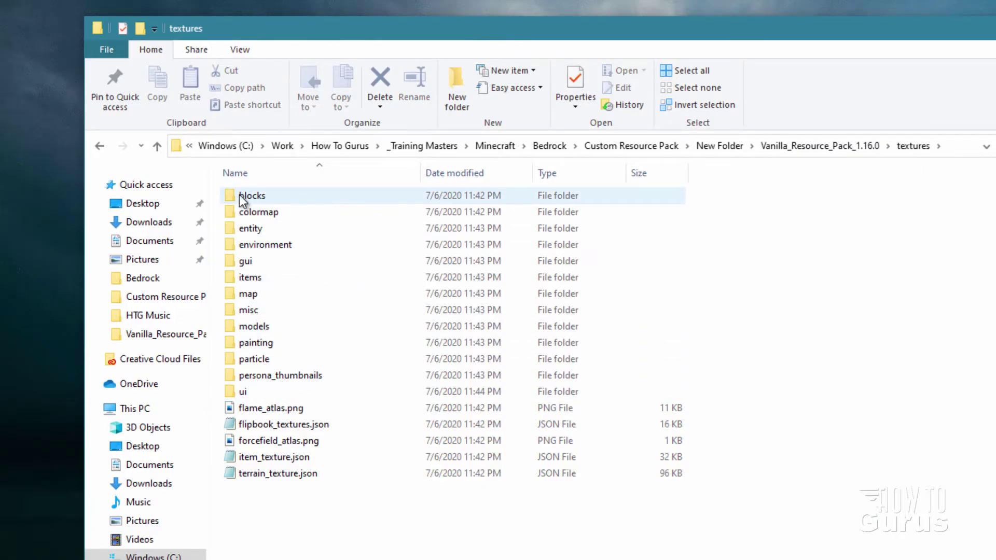
- Browse the blocks and entity texture folders, then return to textures
double_click(259, 196)
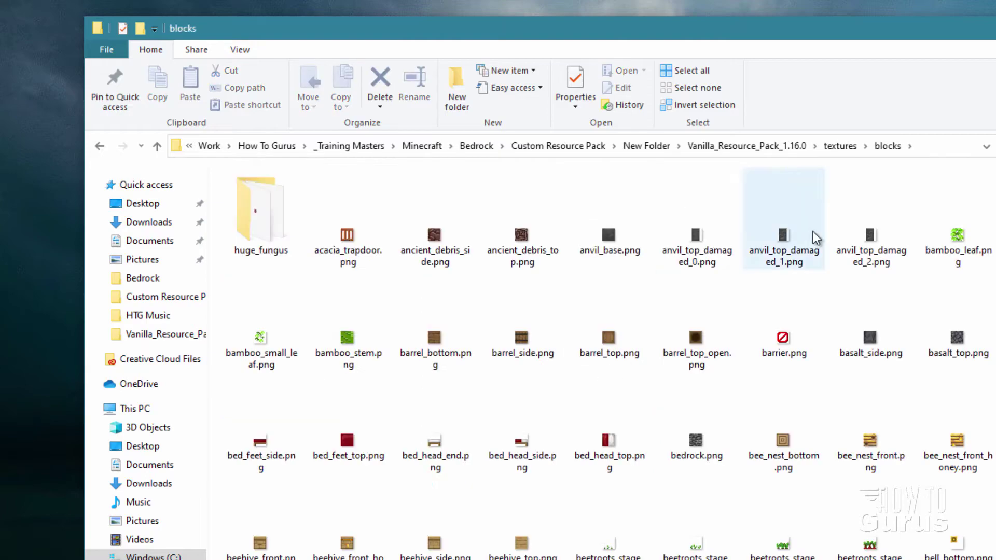
key(alt+Left)
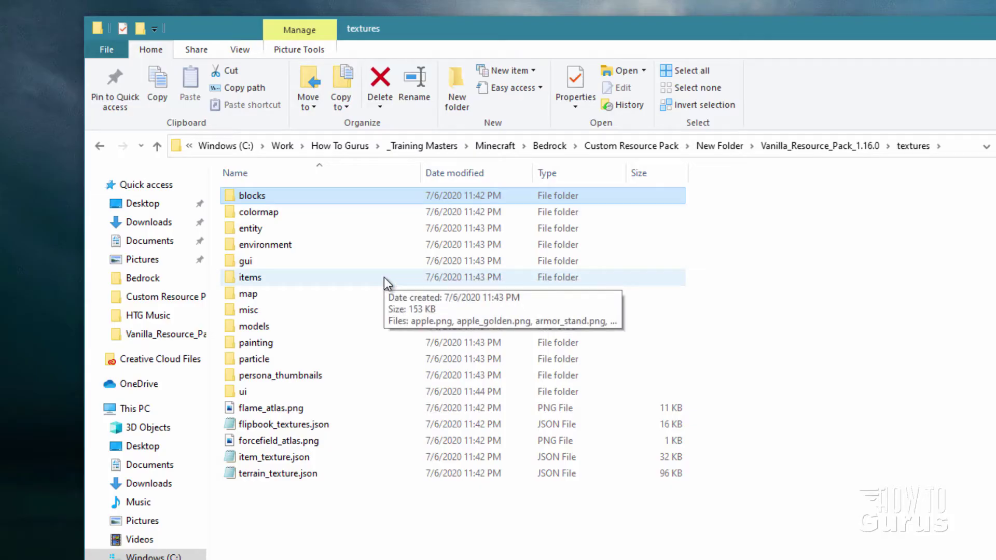
click(236, 230)
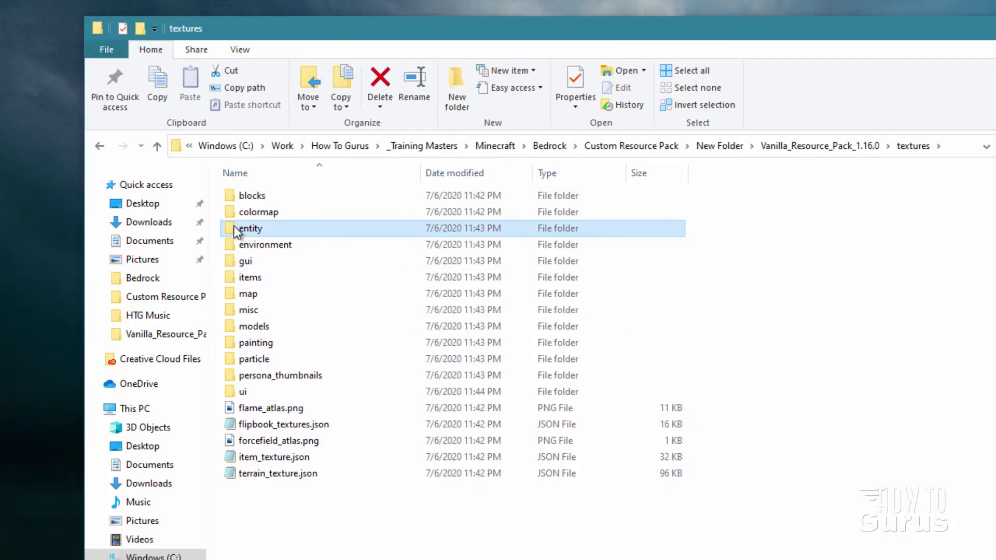
double_click(235, 228)
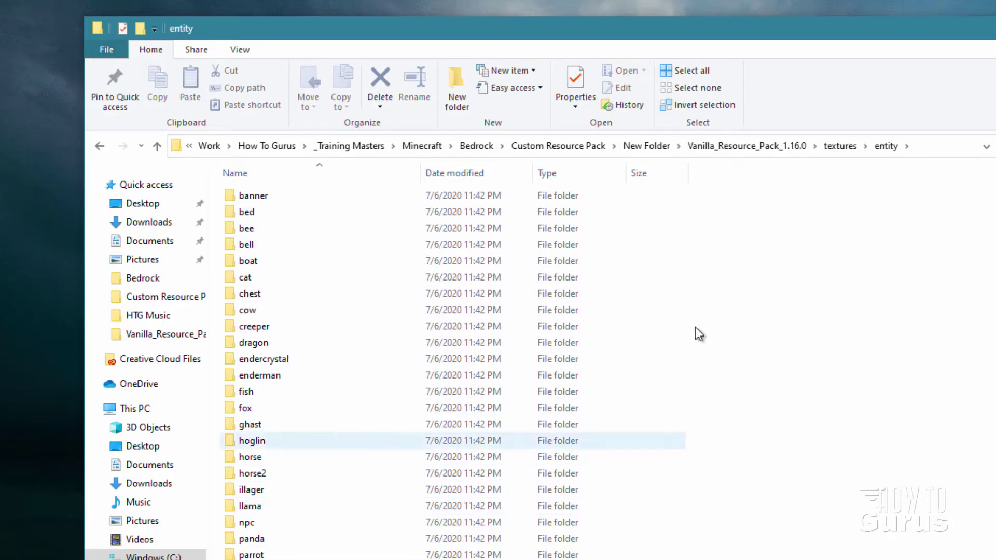
click(836, 147)
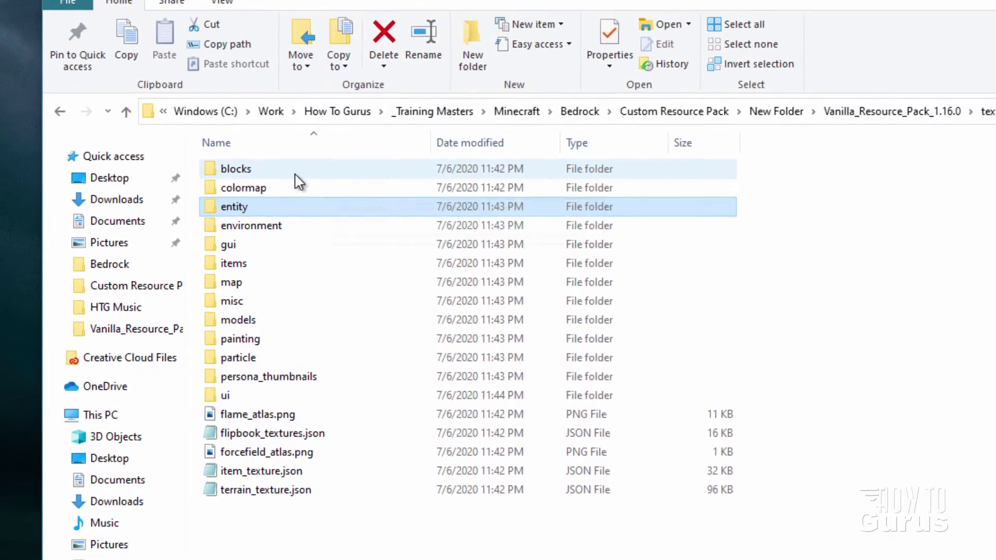
- Delete colormap through forcefield_atlas.png, keeping blocks, item_texture.json and terrain_texture.json
click(196, 158)
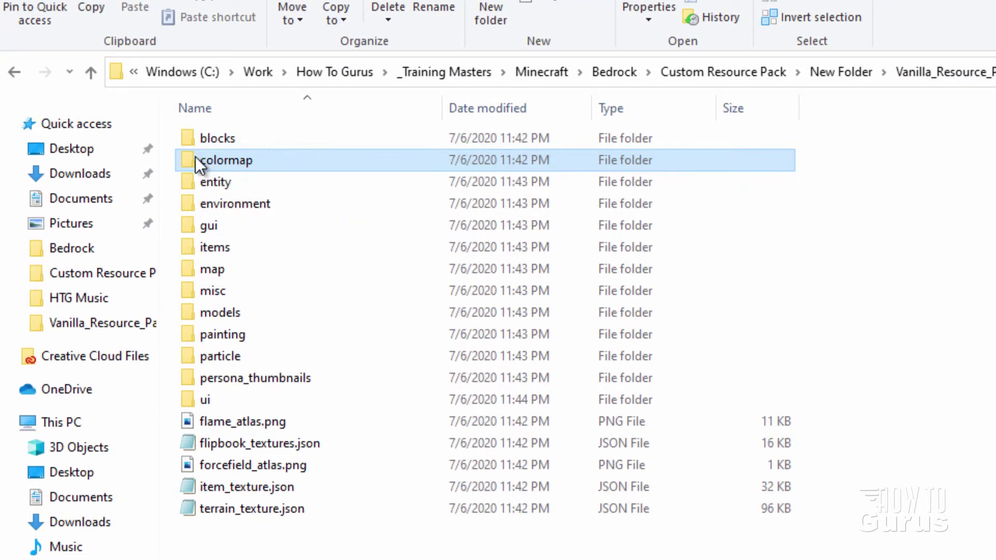
shift+click(201, 399)
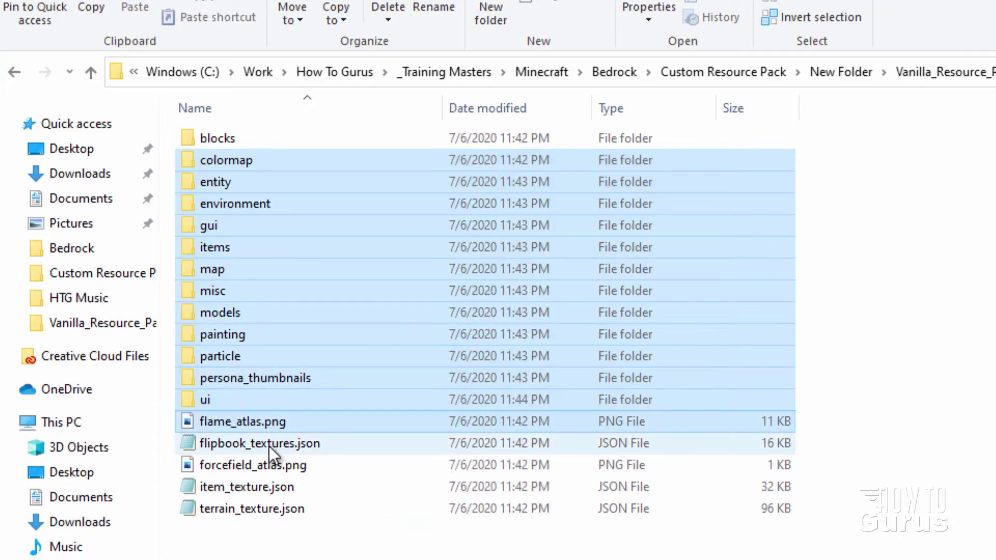
shift+click(285, 449)
shift+click(290, 465)
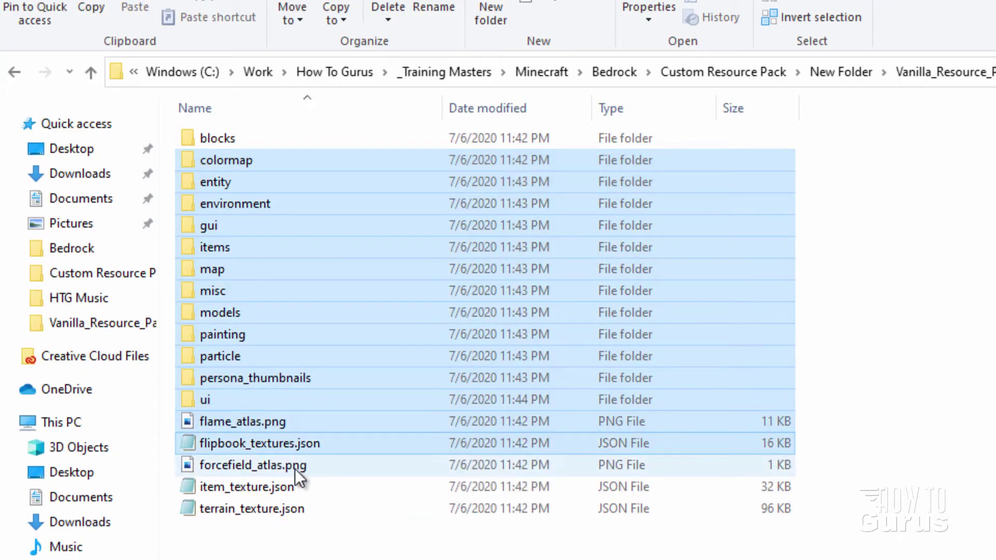
right_click(329, 466)
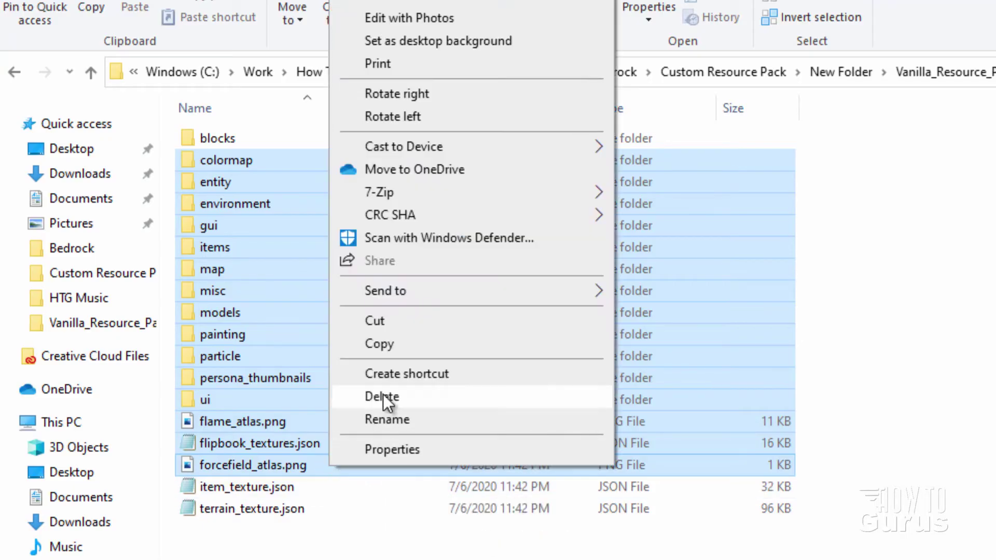
click(383, 394)
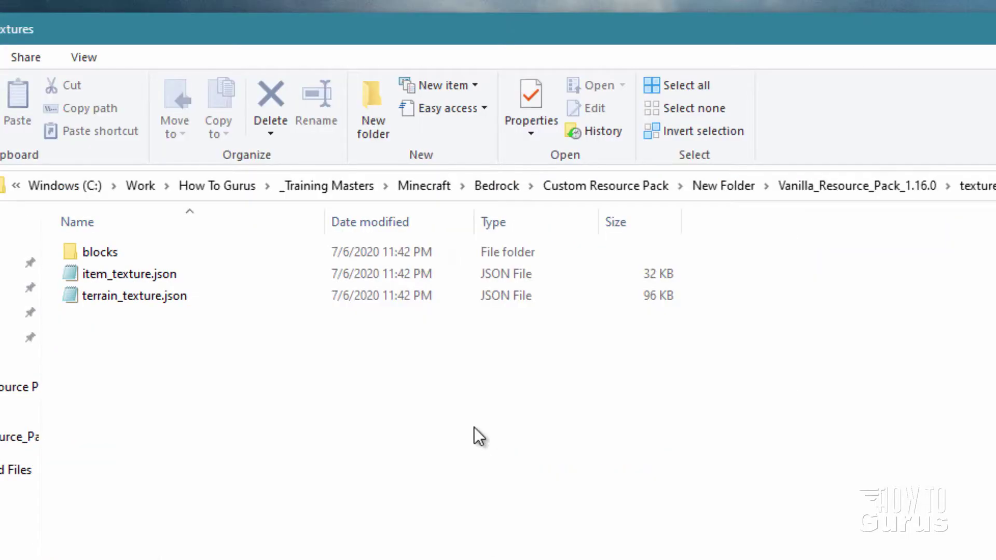
click(858, 185)
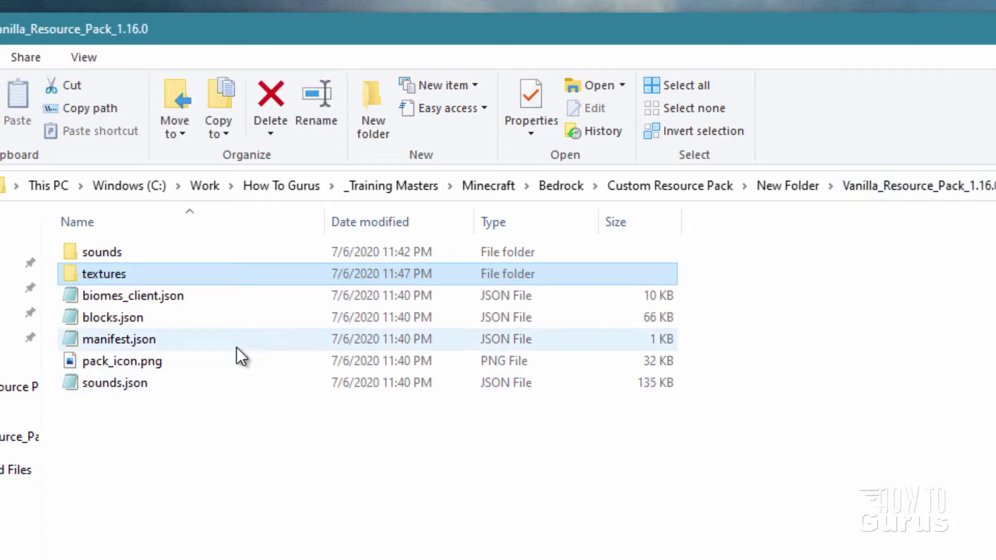
- Select manifest.json and bring up the full list of apps to open it with
click(125, 342)
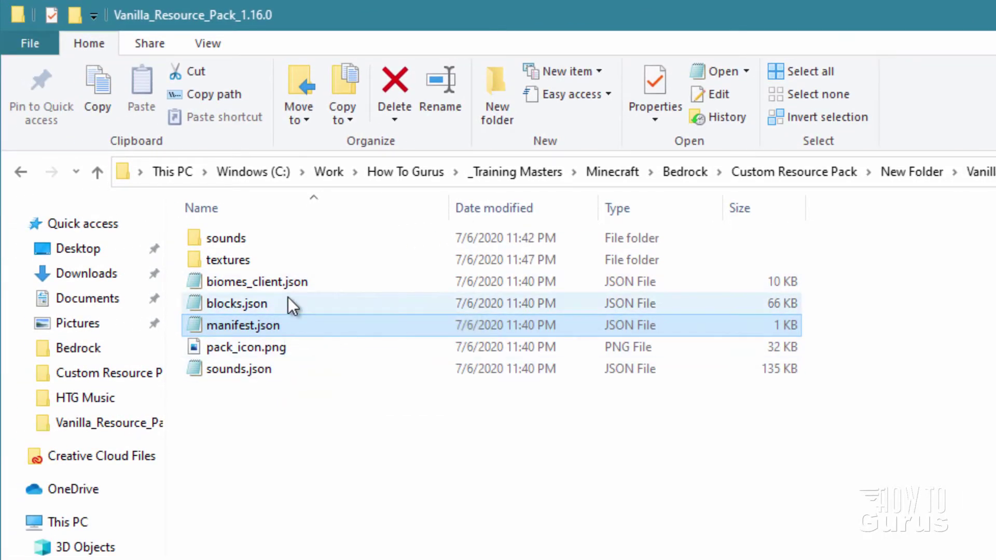
click(213, 44)
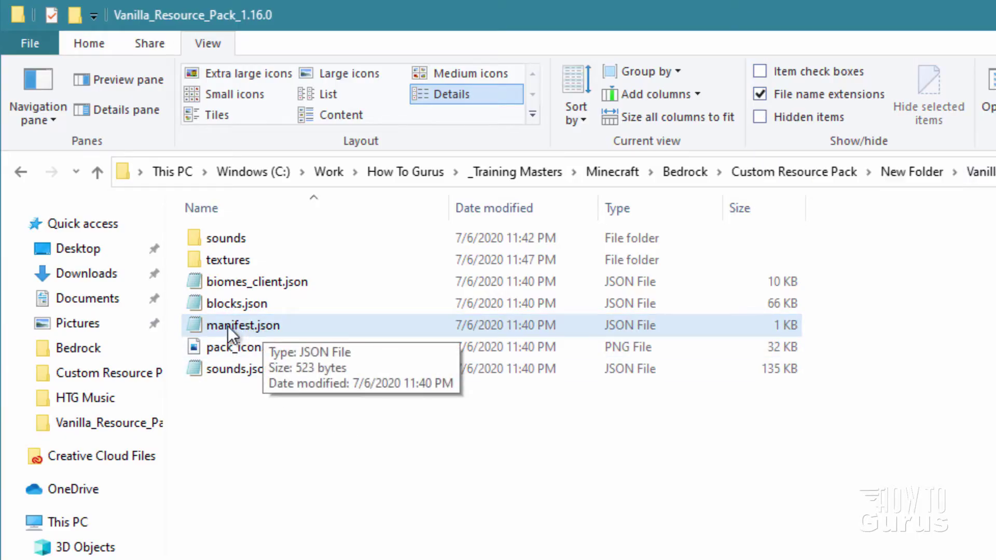
right_click(218, 328)
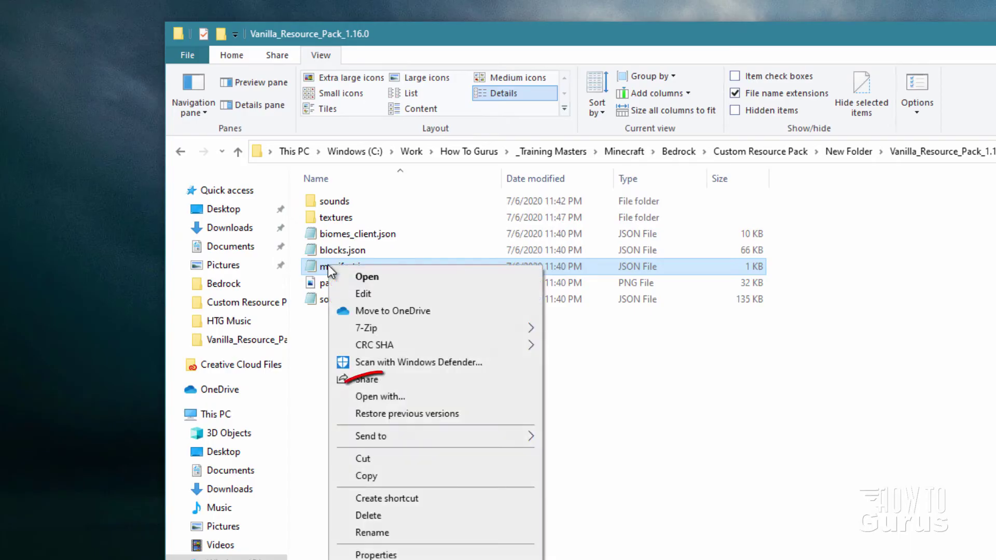
click(401, 395)
click(605, 366)
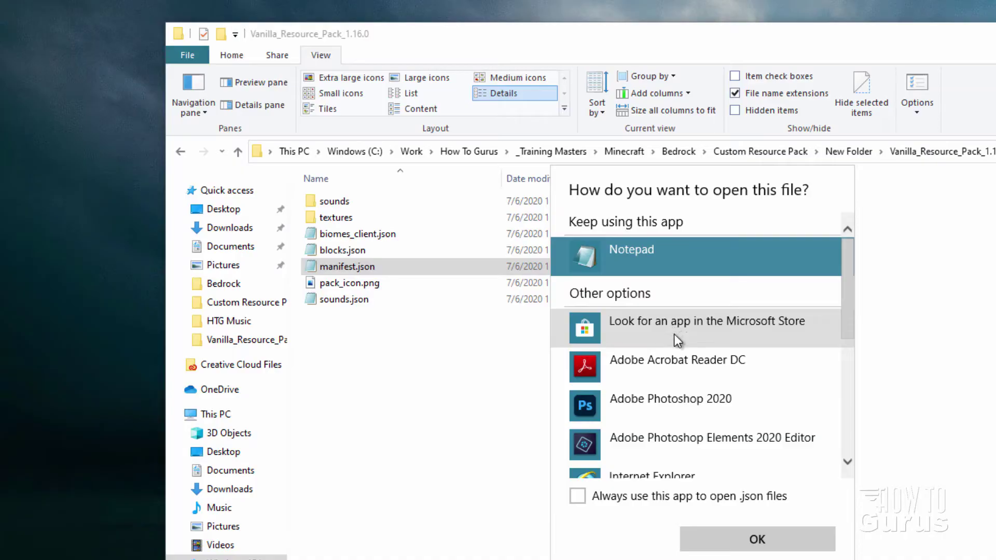
scroll(677, 345, down, 5)
scroll(676, 346, up, 5)
- Open manifest.json in Notepad and highlight its uuid, description and Vanilla Resource Pack name values
click(758, 539)
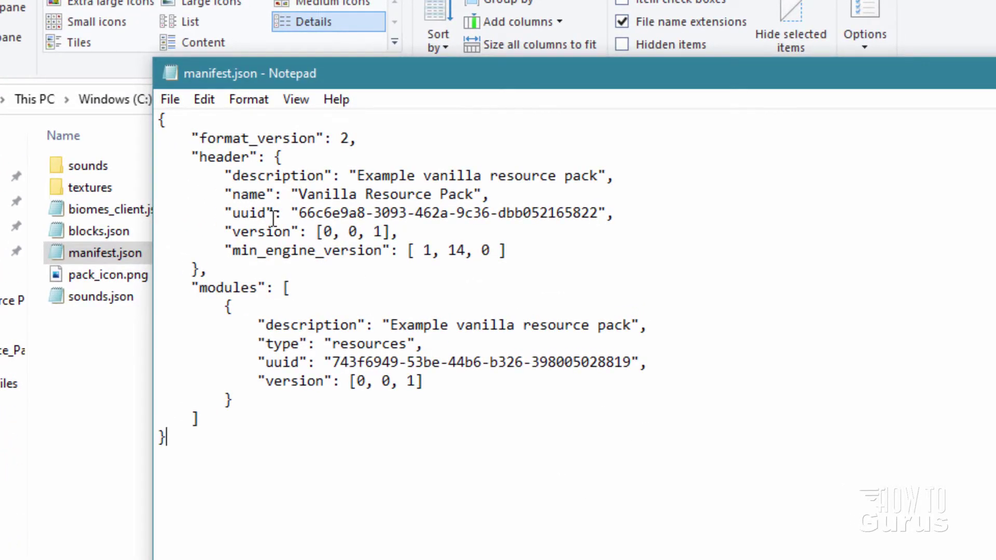
drag(226, 214, 602, 214)
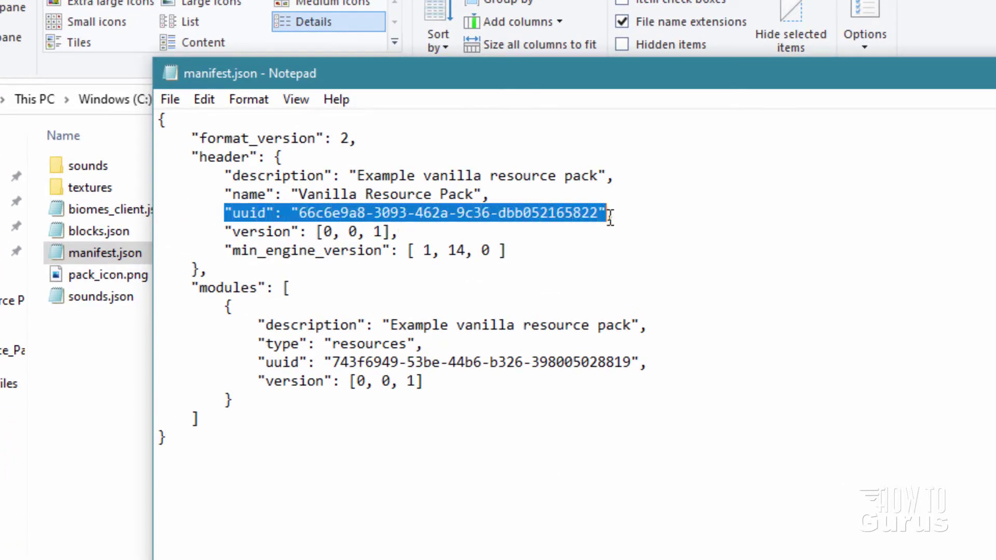
drag(259, 366, 656, 367)
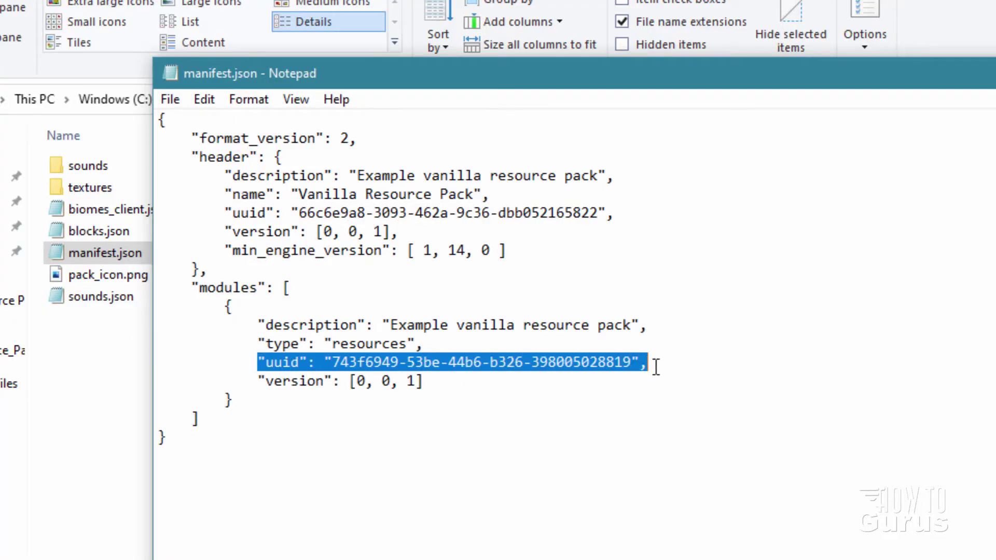
click(574, 286)
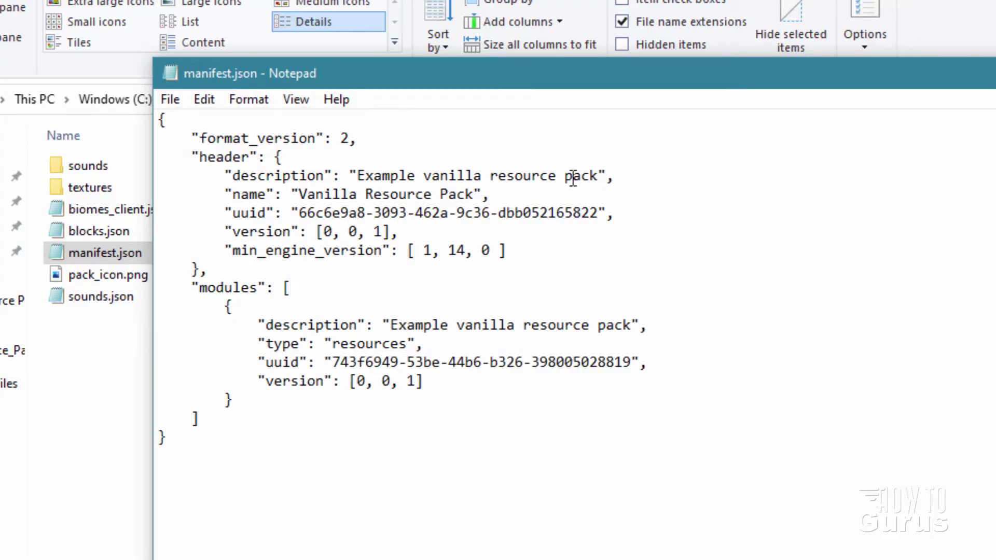
drag(605, 176, 348, 176)
drag(633, 325, 396, 330)
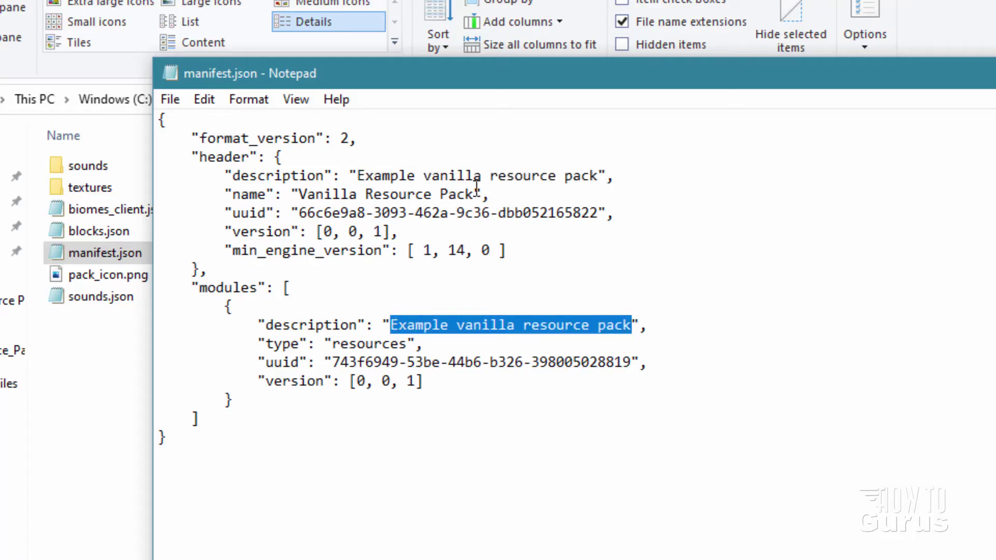
drag(474, 194, 300, 194)
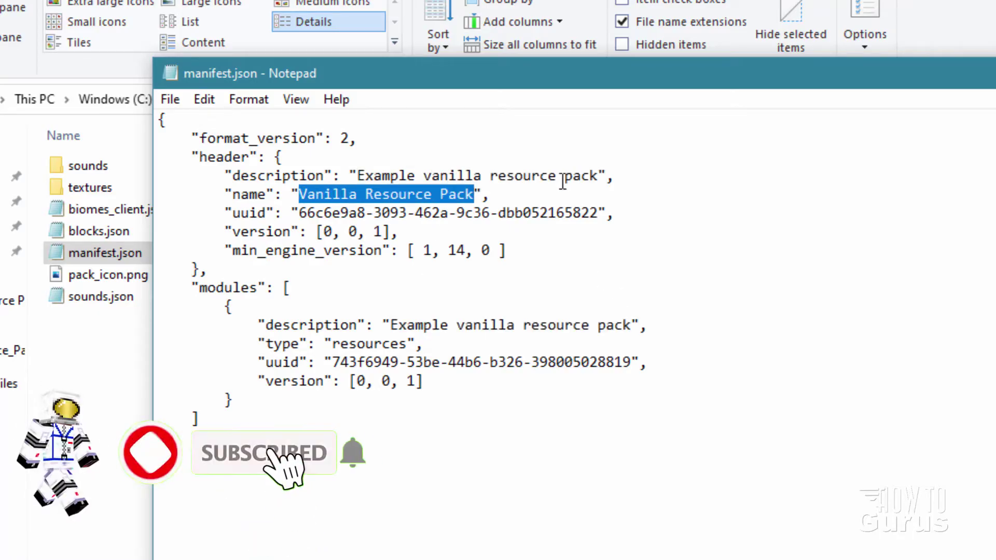
drag(602, 212, 303, 209)
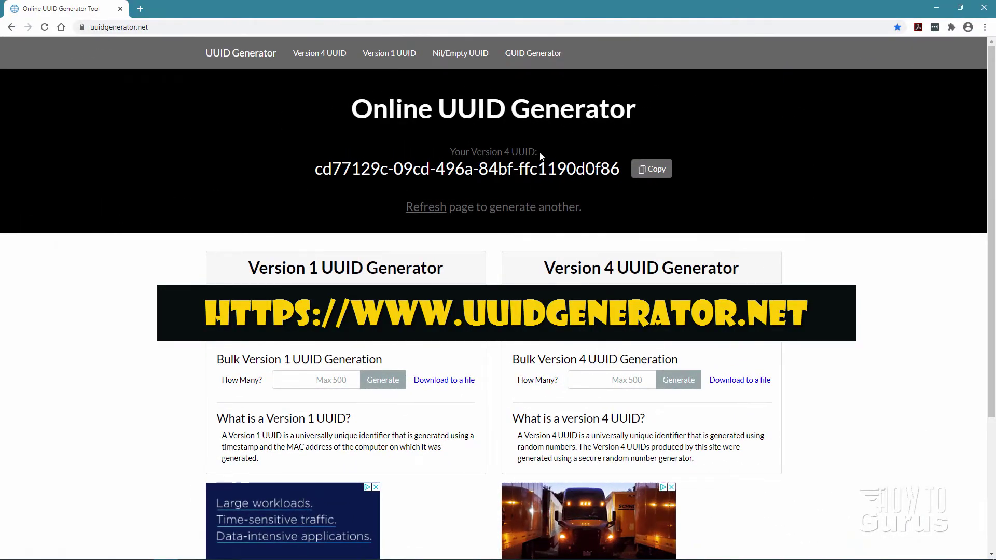
- Generate and copy a new Version 4 UUID, then return to manifest.json's header uuid
drag(470, 151, 503, 152)
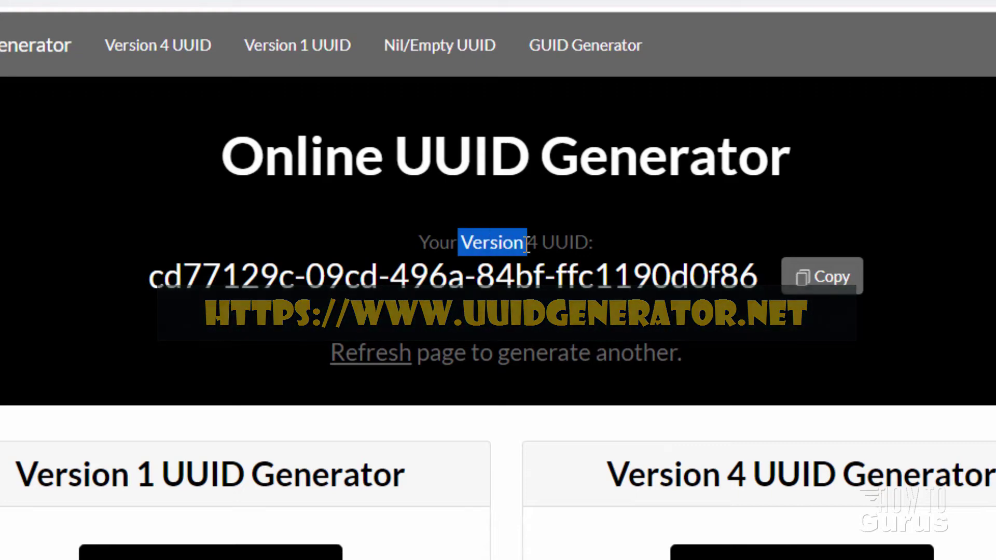
drag(528, 243, 537, 246)
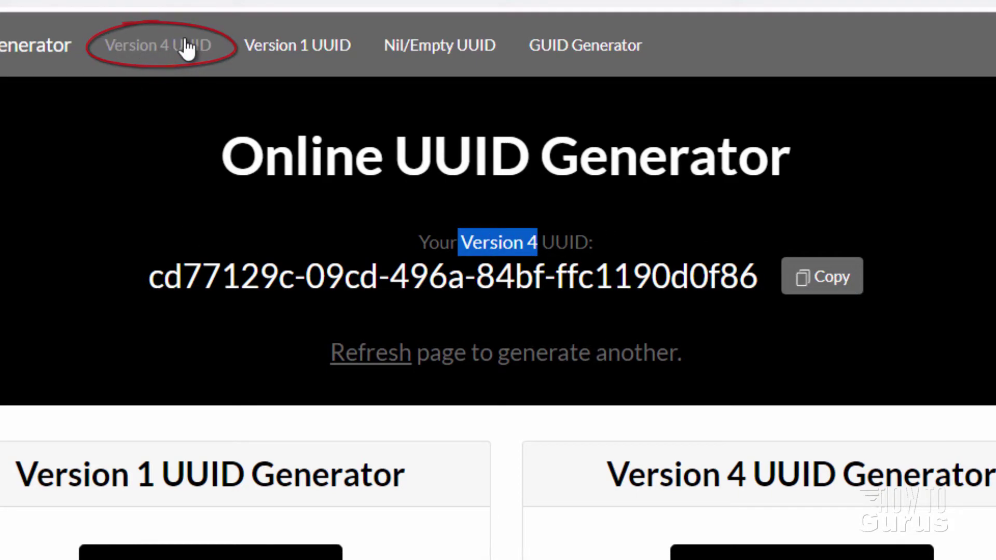
click(748, 307)
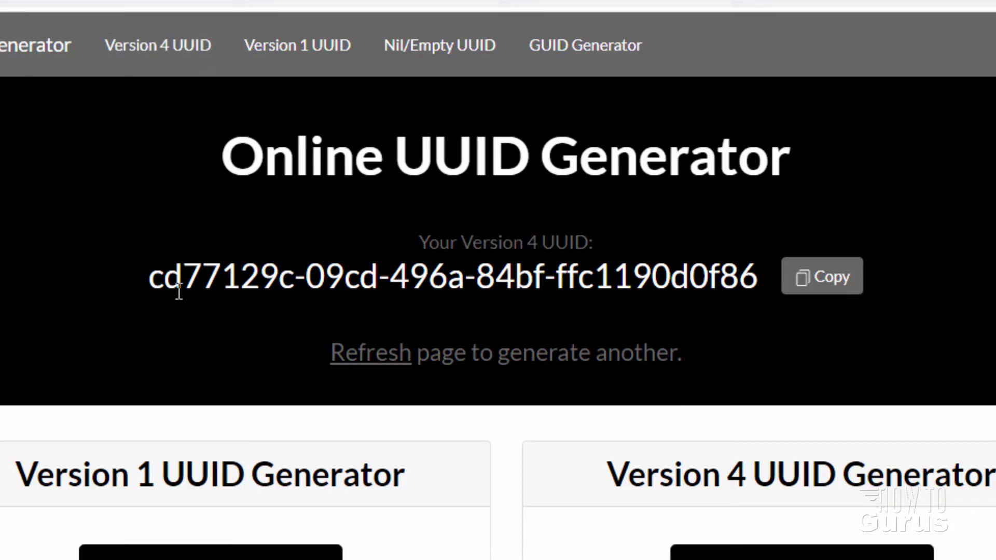
click(378, 363)
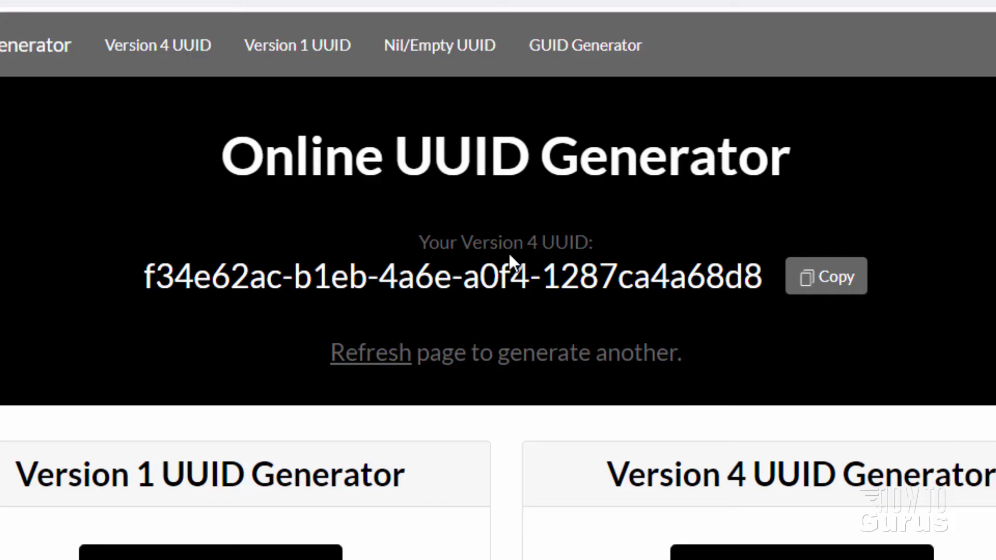
click(846, 291)
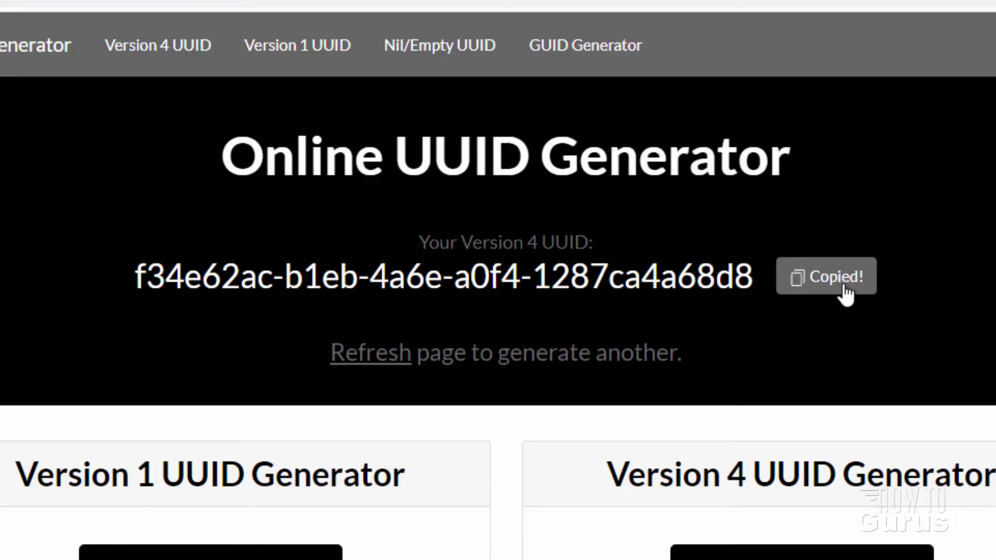
key(alt+Tab)
click(459, 315)
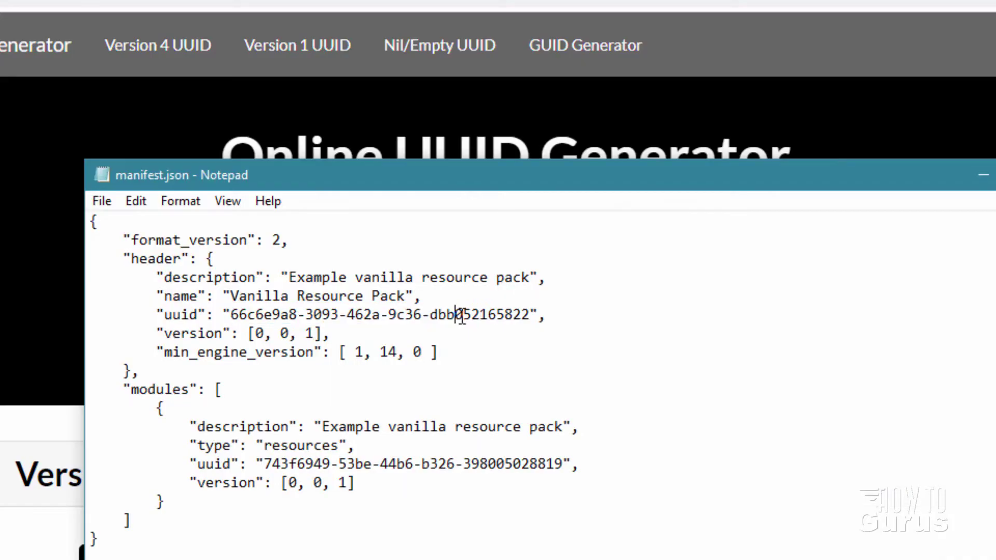
- Paste the new UUID over the header uuid and copy a second generated UUID
drag(527, 315, 235, 315)
right_click(350, 315)
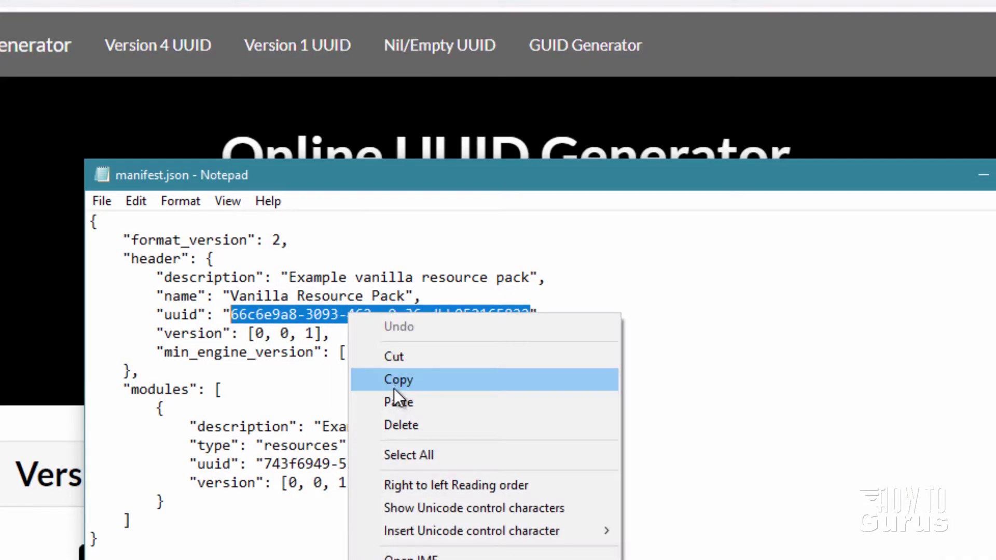
click(401, 403)
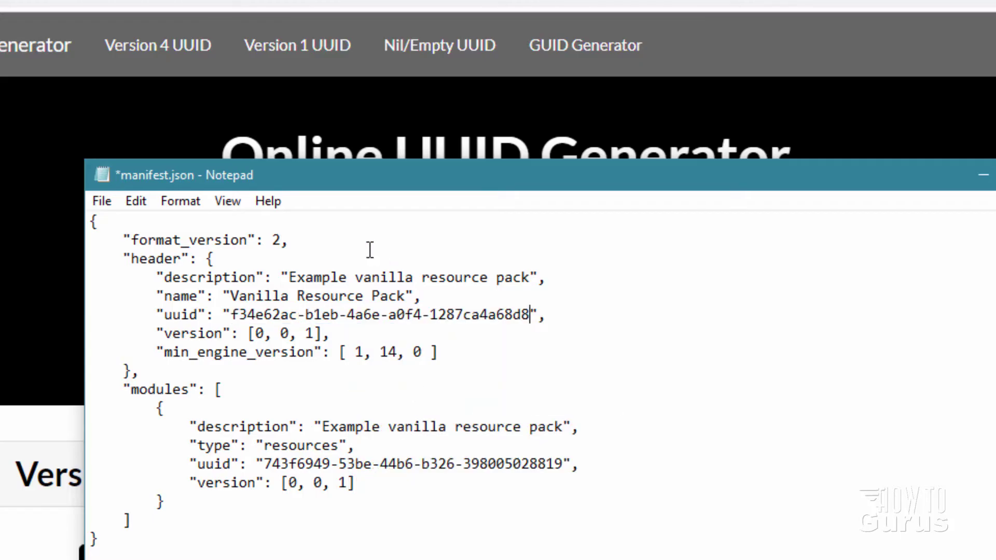
key(alt+Tab)
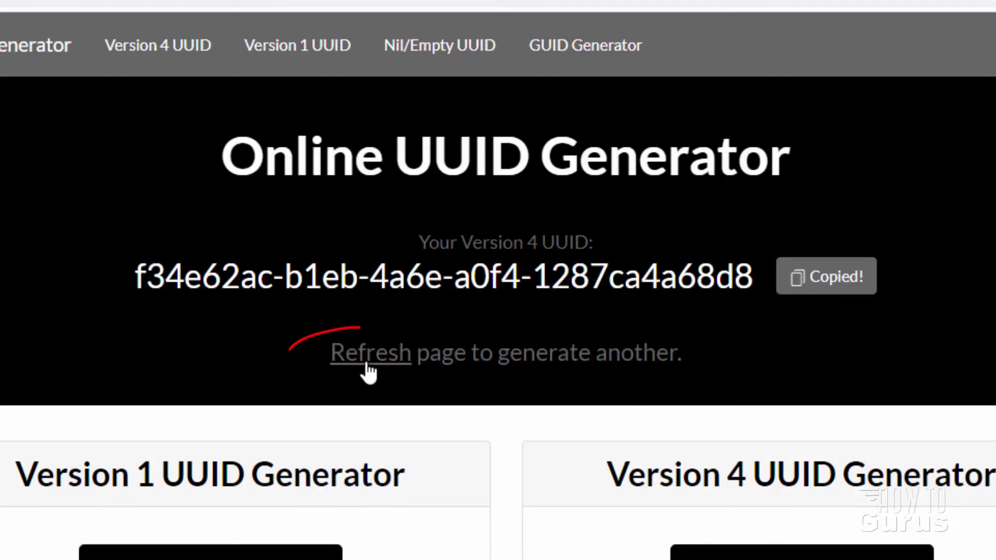
click(368, 364)
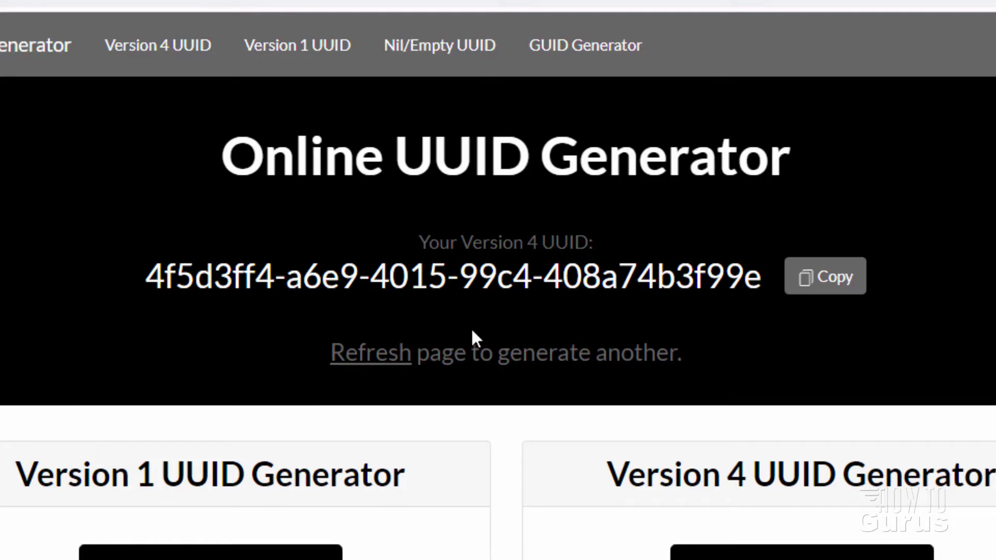
click(833, 293)
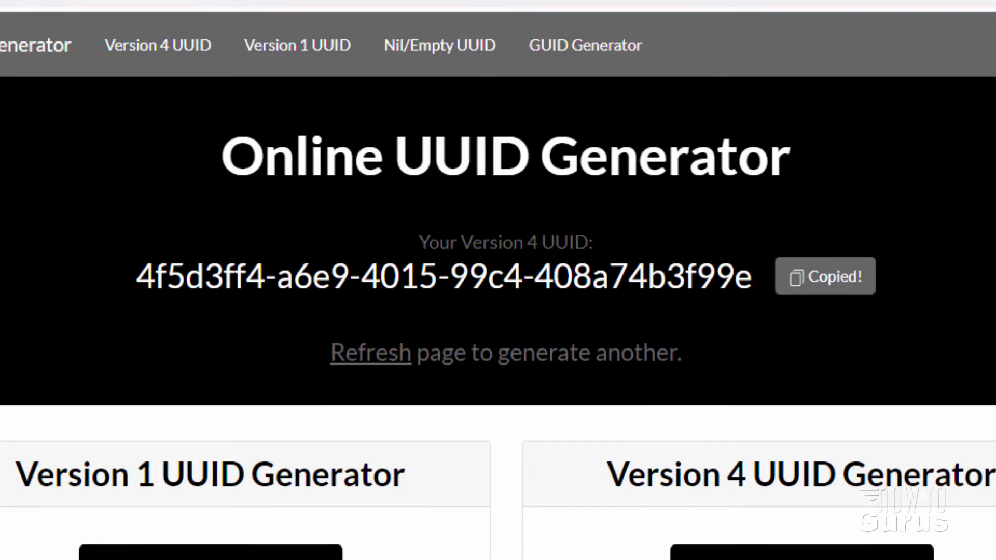
- Paste the second UUID over the modules uuid and save manifest.json
key(alt+Tab)
drag(564, 463, 268, 464)
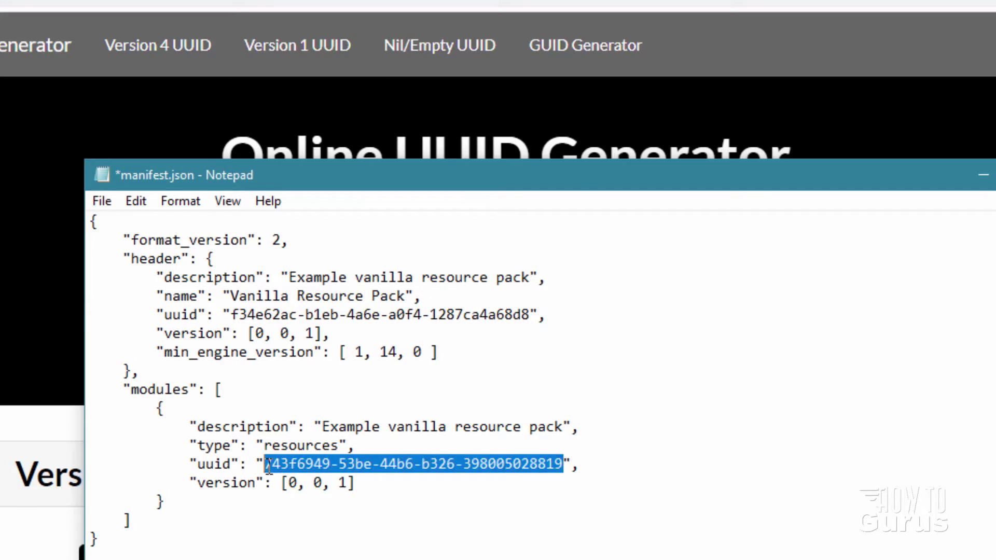
right_click(346, 469)
click(389, 550)
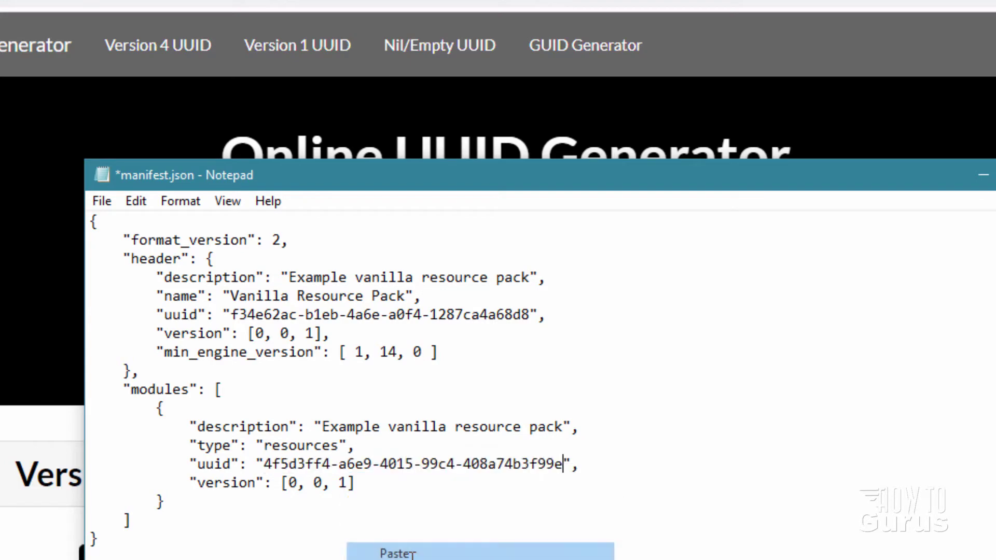
click(103, 202)
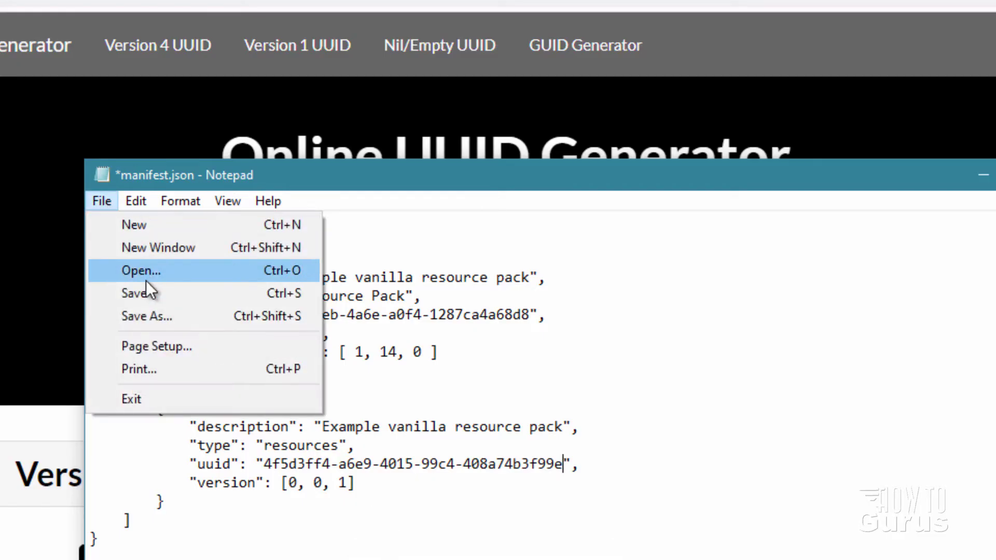
click(148, 289)
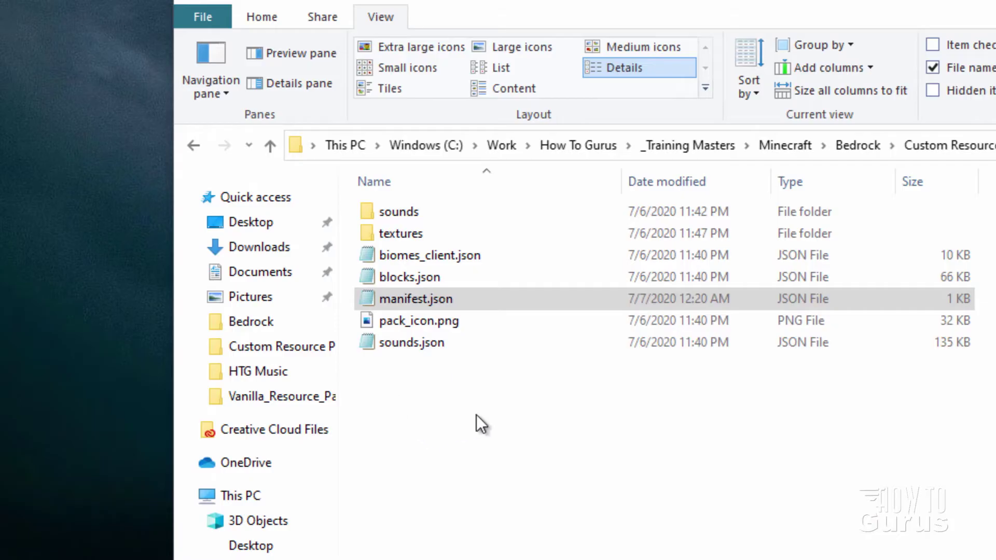
- Select all seven items in the pack folder and choose 7-Zip's Add to archive for them
click(490, 406)
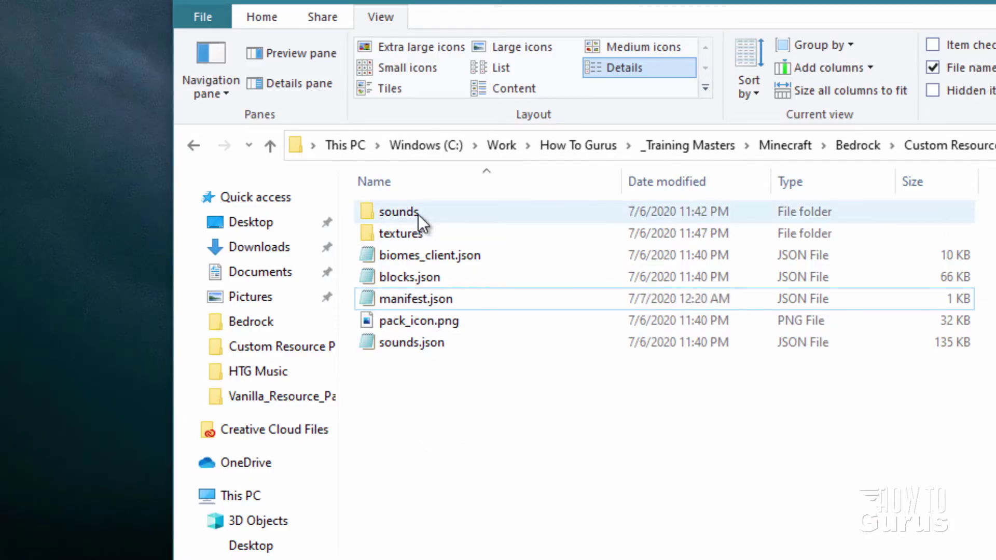
drag(499, 381, 376, 204)
right_click(404, 213)
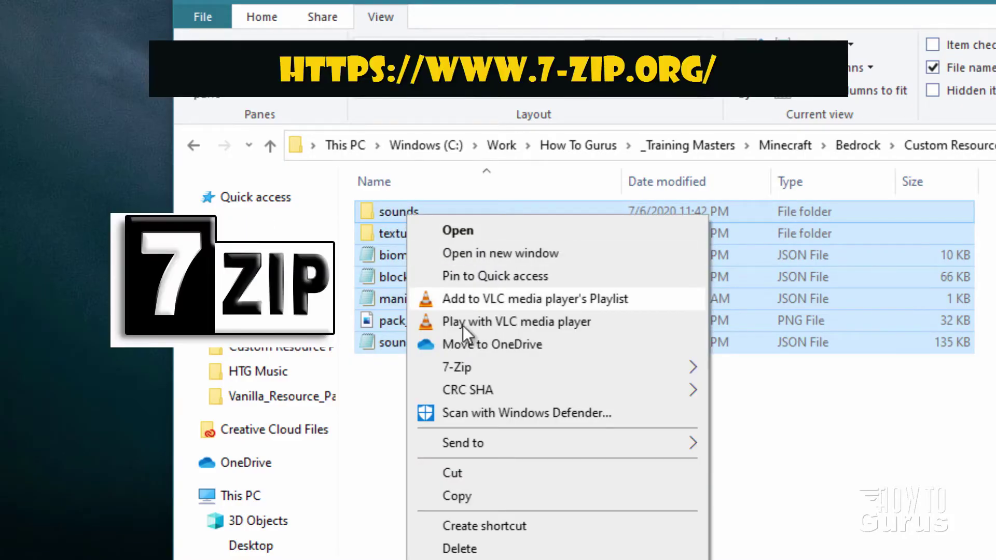
mouse_move(486, 369)
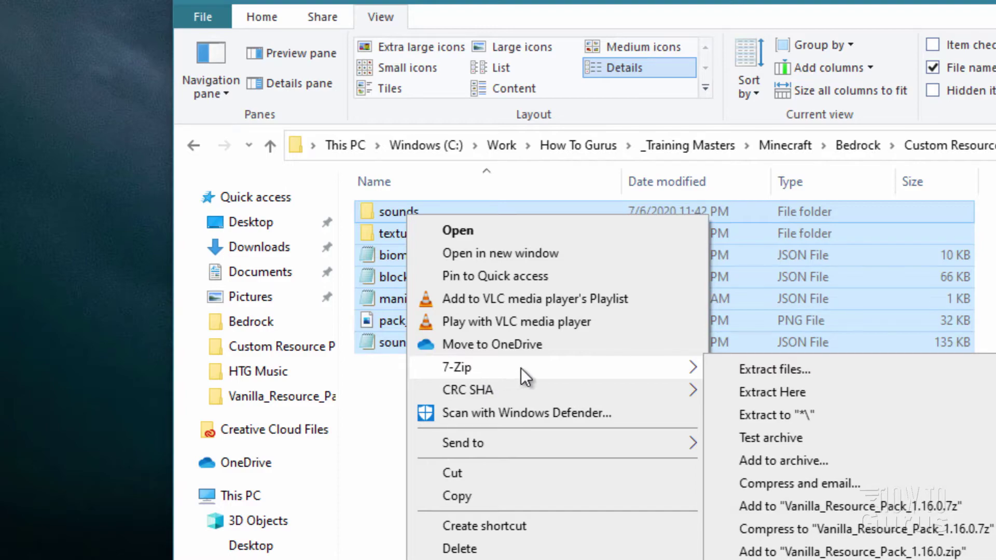
click(766, 462)
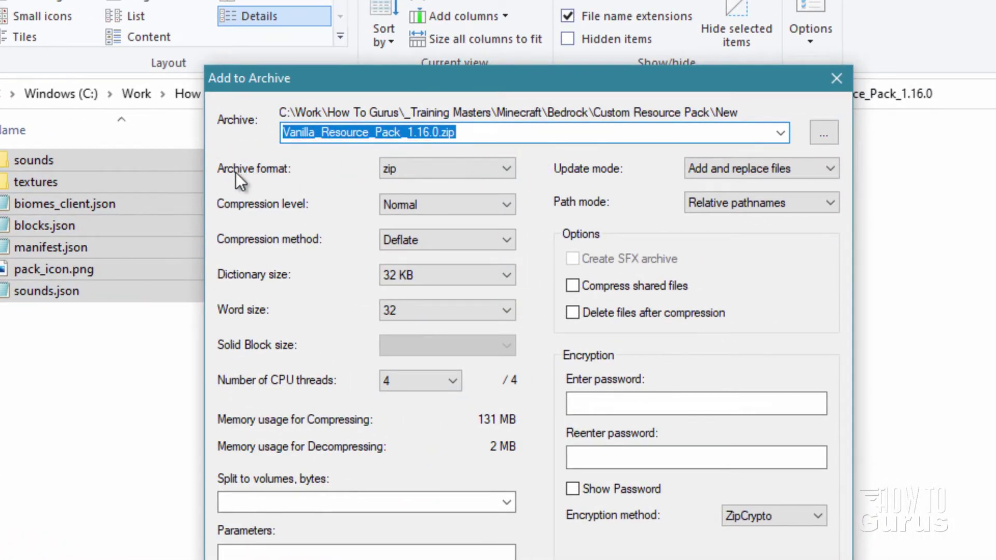
- Keep zip as the archive format, rename the archive to demo.zip, and start compressing
click(507, 167)
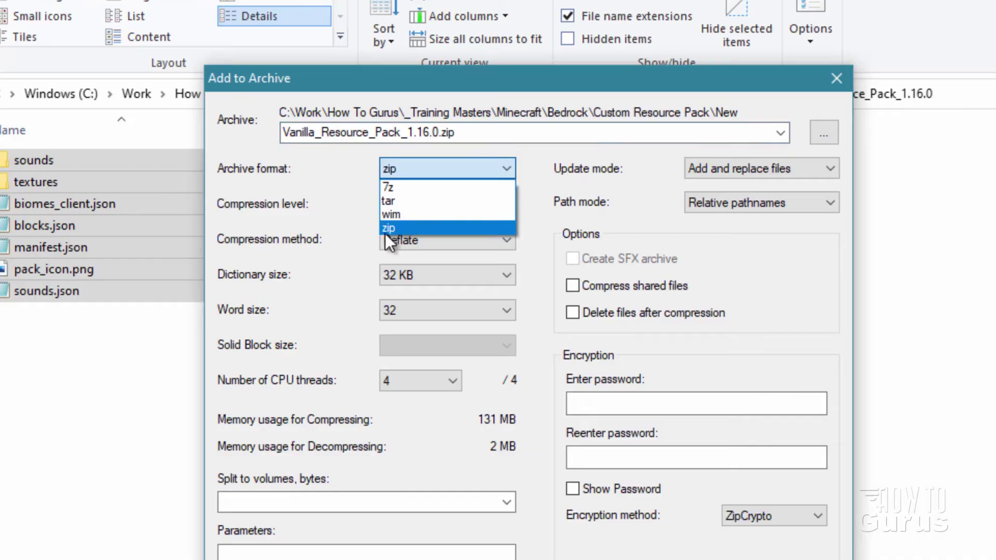
click(439, 227)
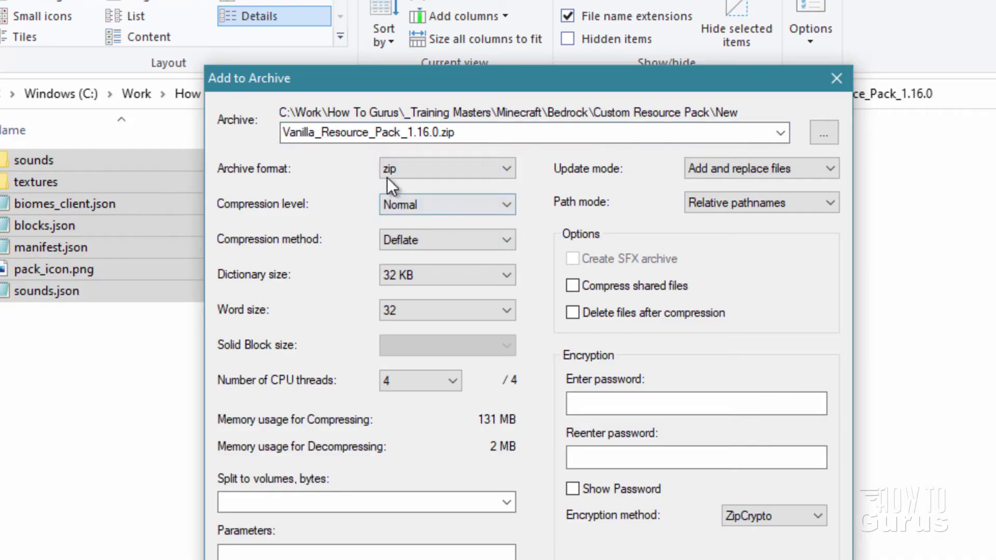
double_click(354, 132)
drag(440, 133, 272, 134)
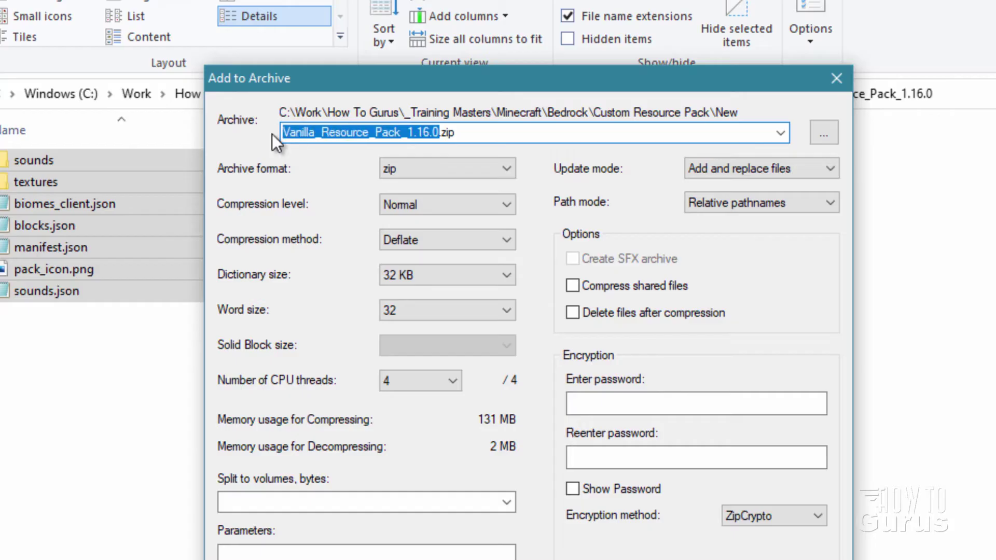
text(demo)
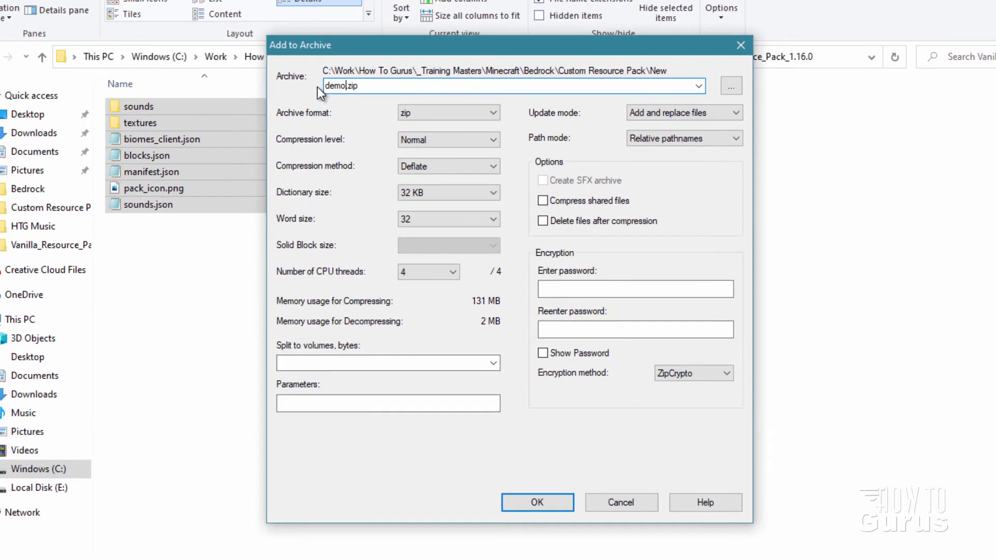
click(552, 500)
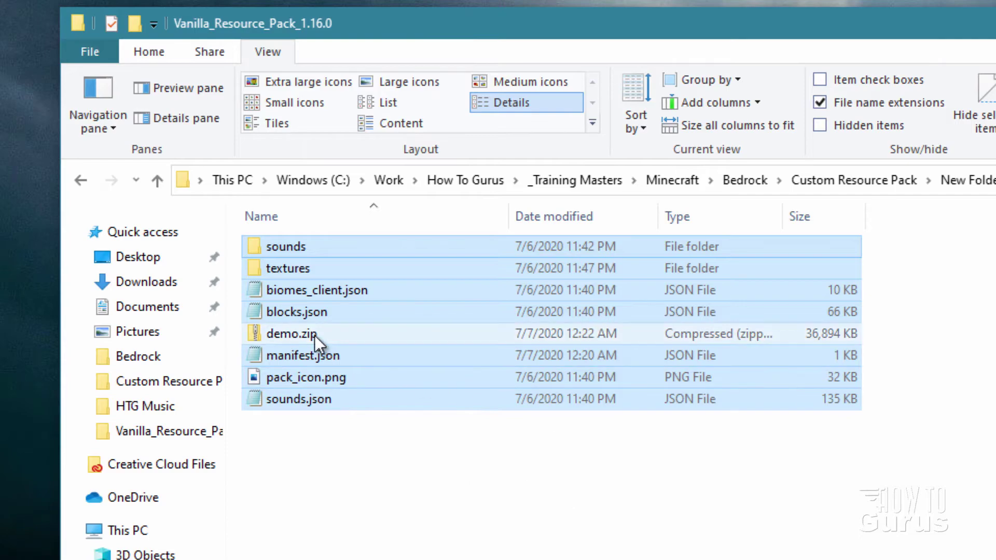
- Change demo.zip's extension to demo.mcpack and confirm the extension change
click(307, 337)
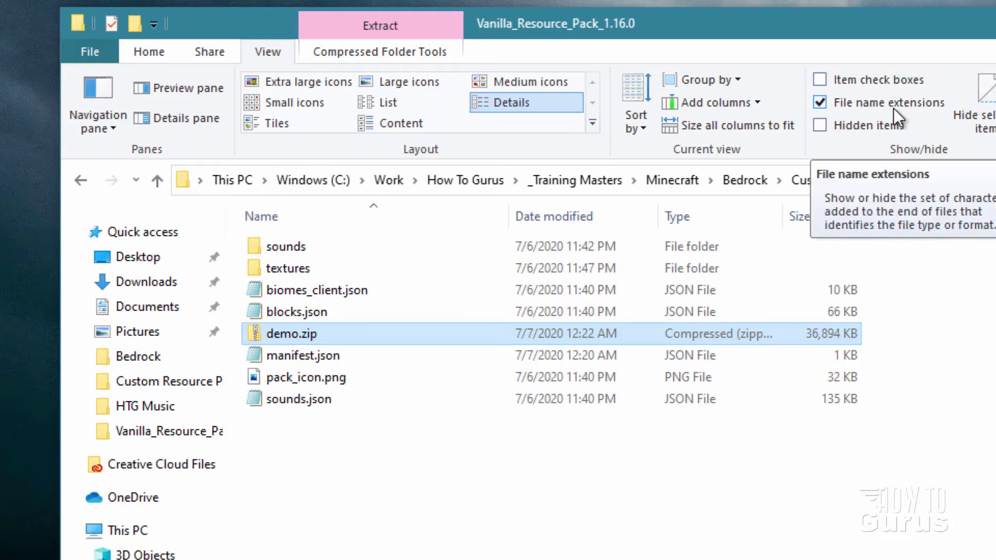
click(326, 335)
click(338, 335)
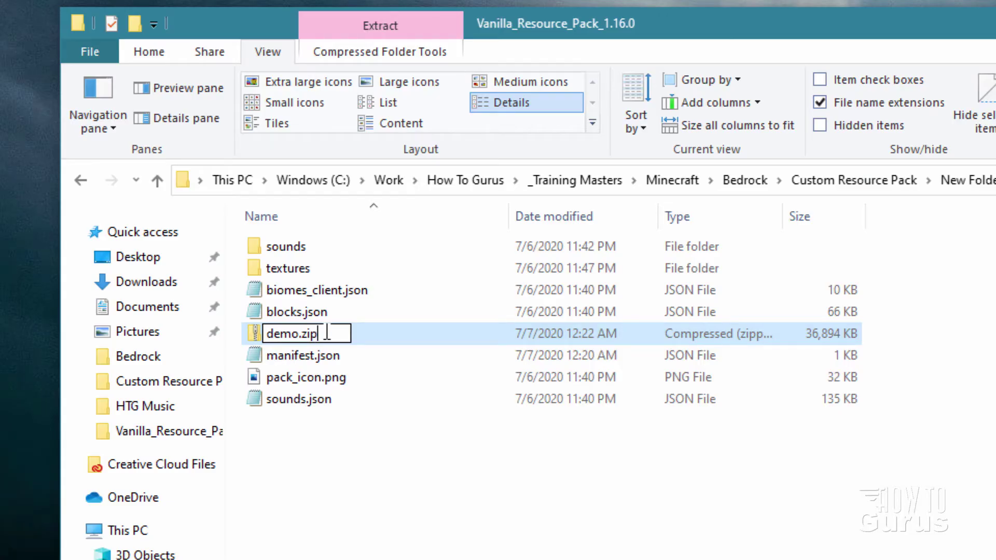
text(mcpack)
key(Return)
click(880, 495)
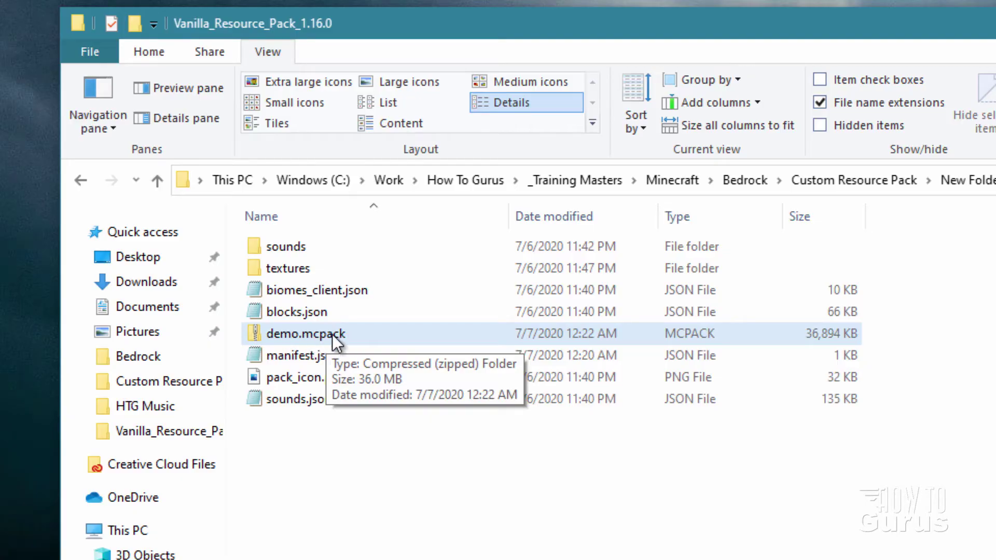
- Open the 36,894 KB demo.mcpack file, reopening it once more to trigger the Minecraft import
double_click(264, 334)
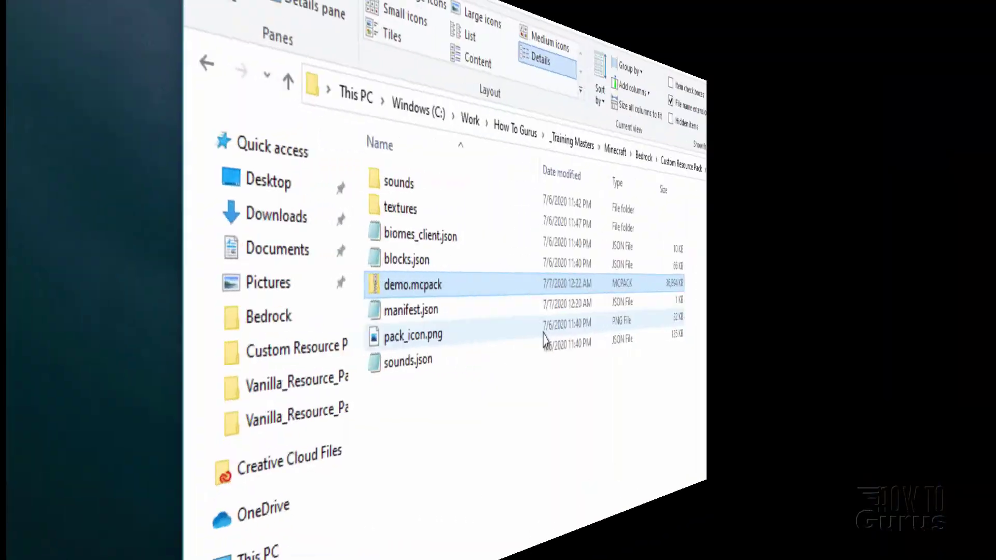
click(371, 256)
click(323, 291)
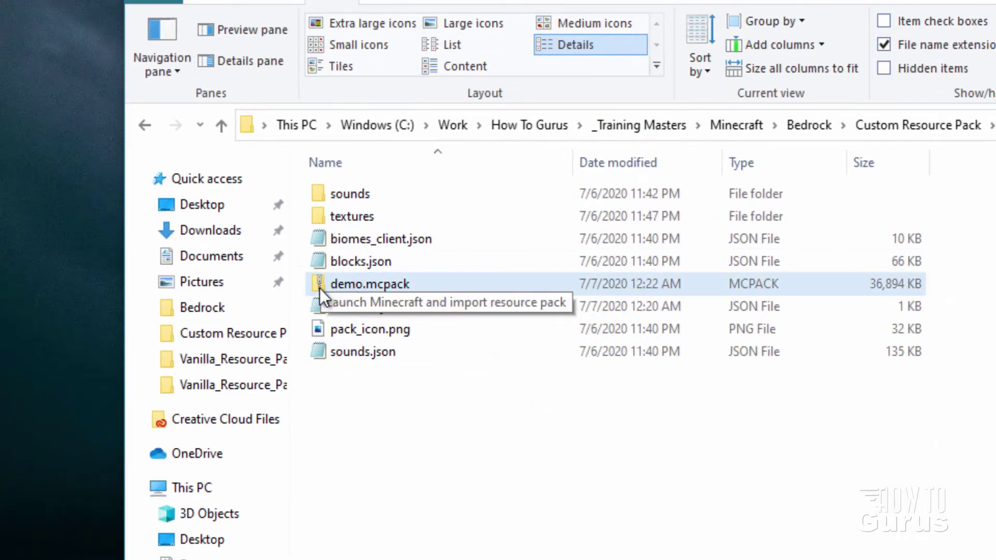
double_click(322, 291)
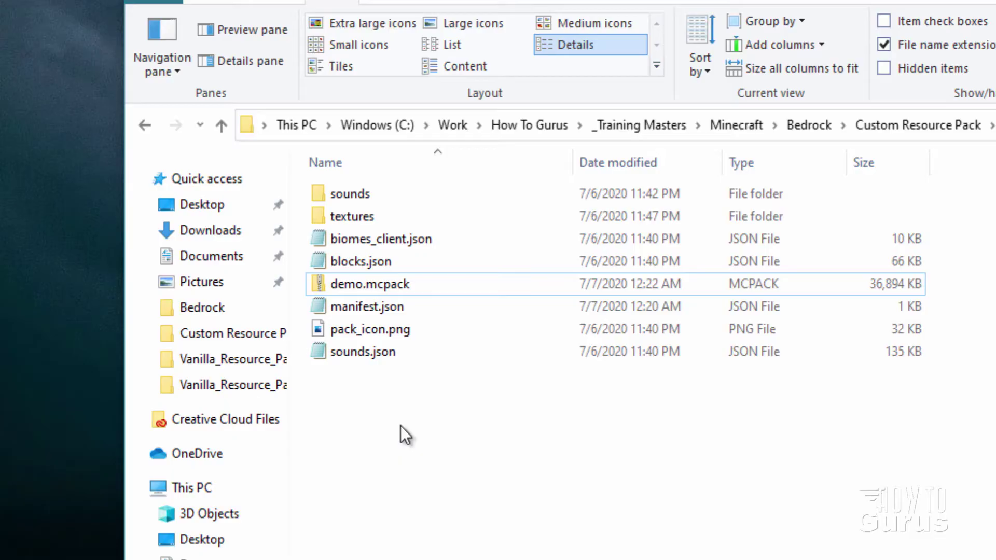
- Browse the pack's textures > blocks folder, then go back up to Custom Resource Pack
double_click(329, 216)
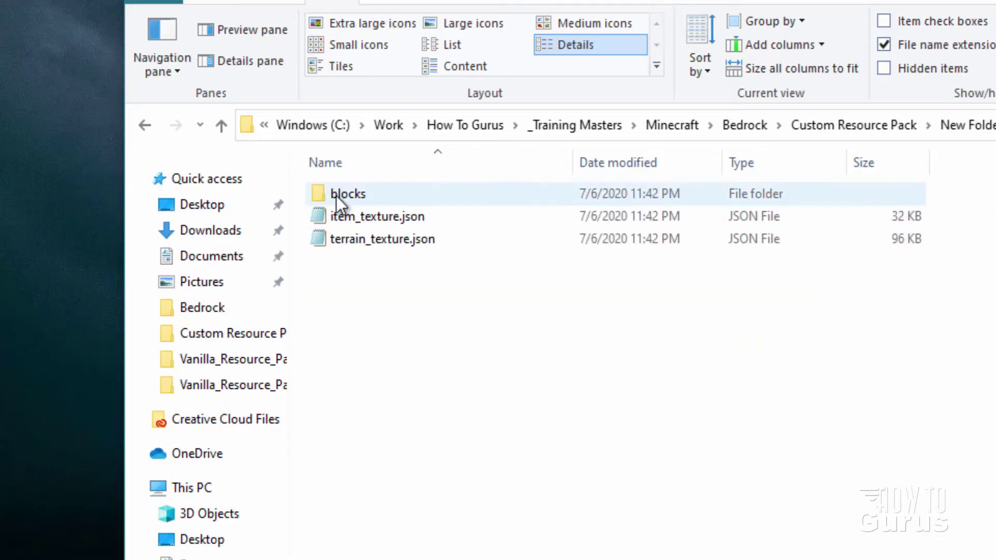
double_click(336, 195)
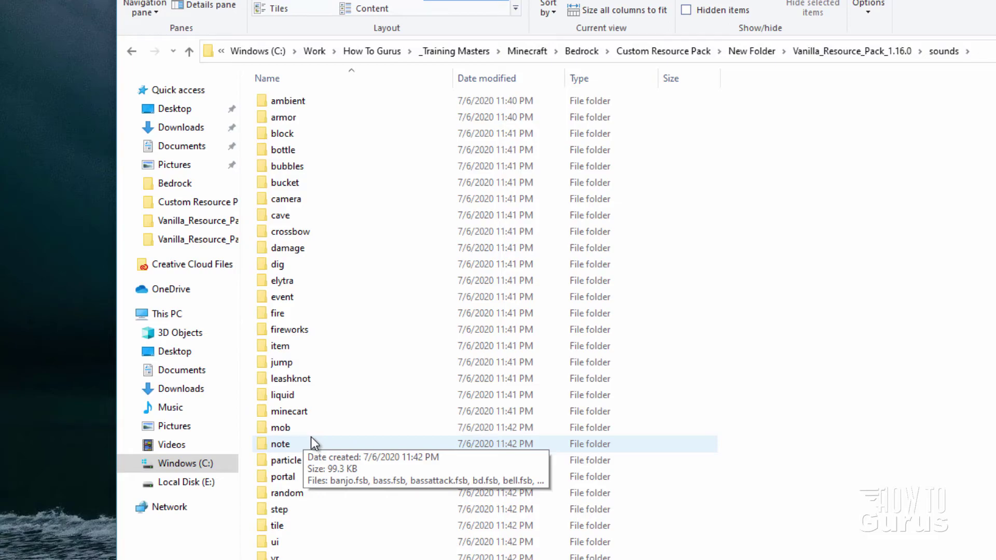
click(664, 50)
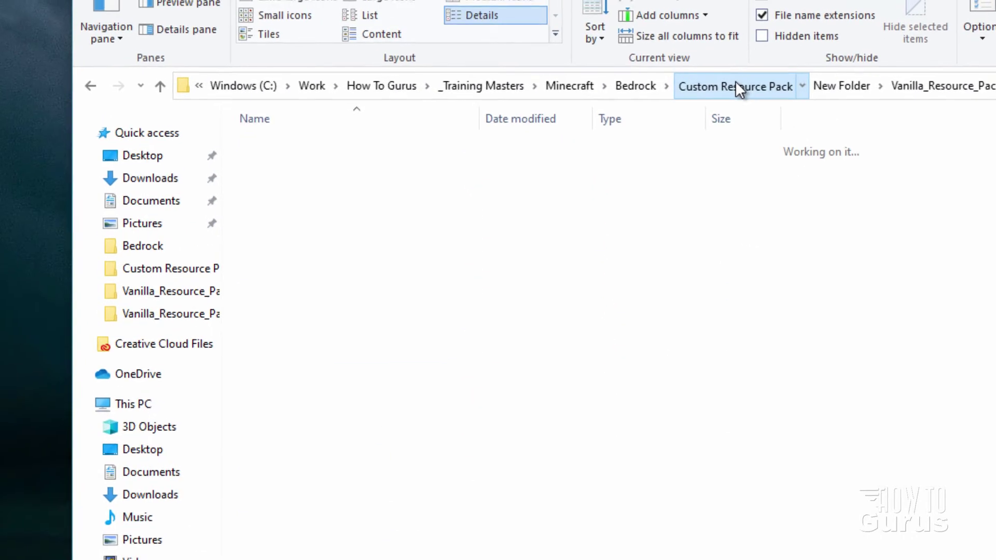
- Select 13.ogg in HTG Music > sounds > music, then open New Folder with the vanilla pack
double_click(251, 193)
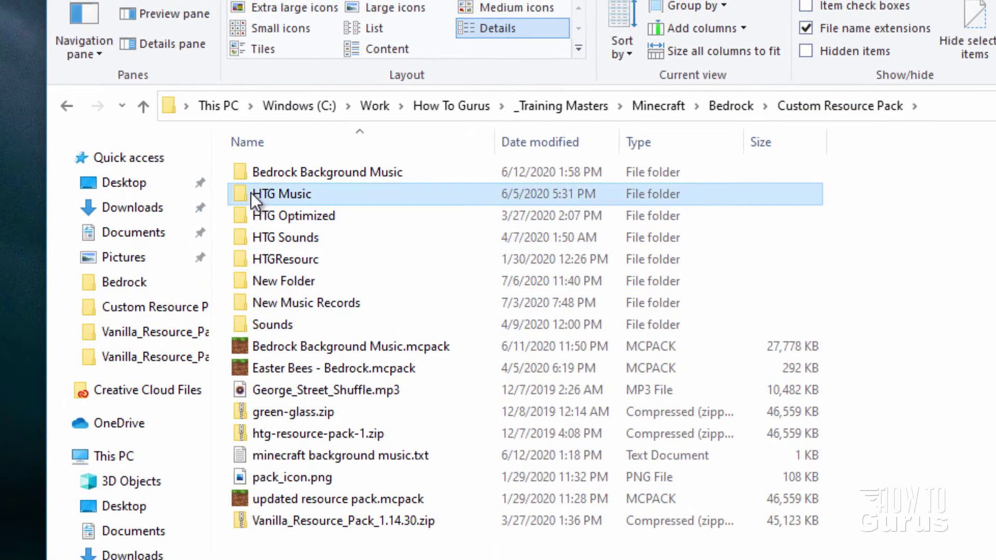
double_click(241, 174)
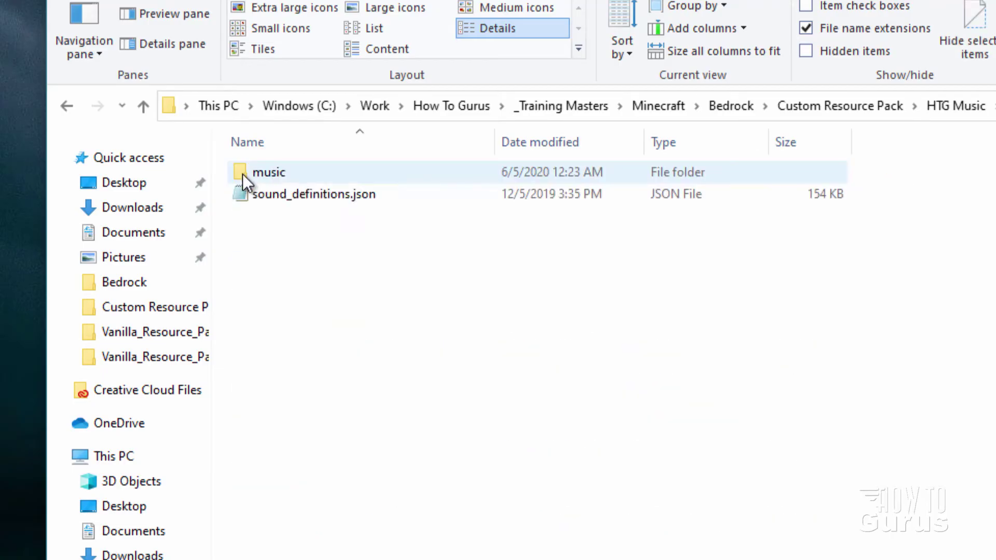
double_click(254, 173)
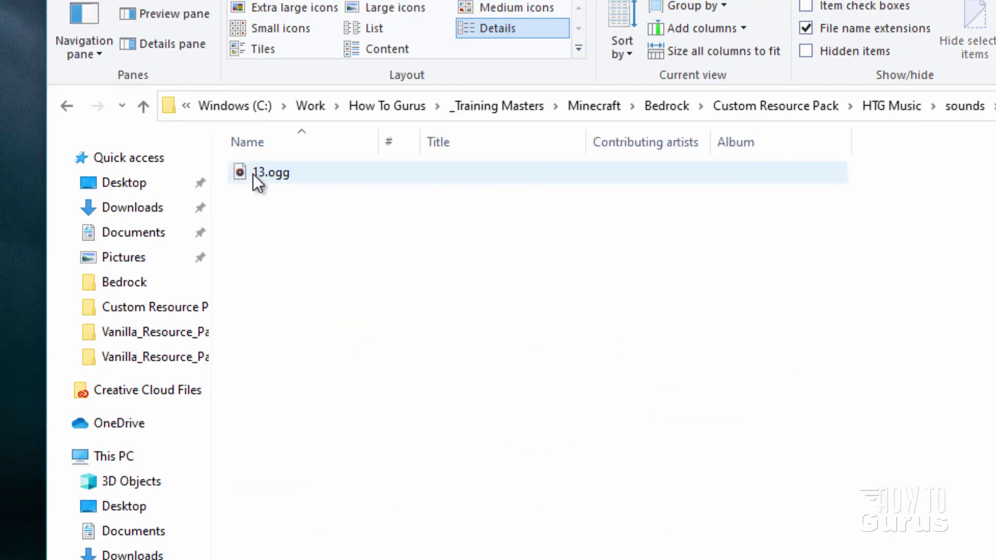
click(249, 171)
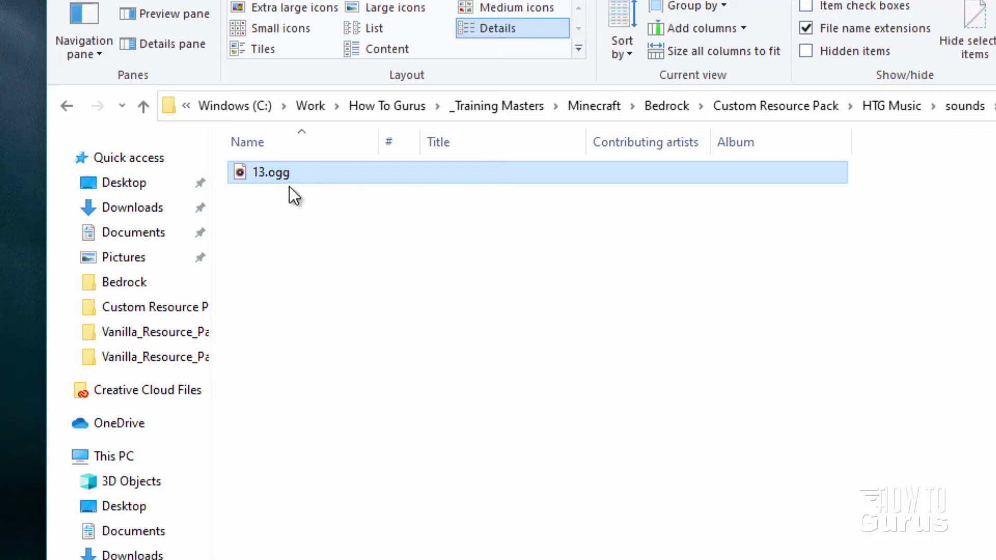
mouse_move(260, 178)
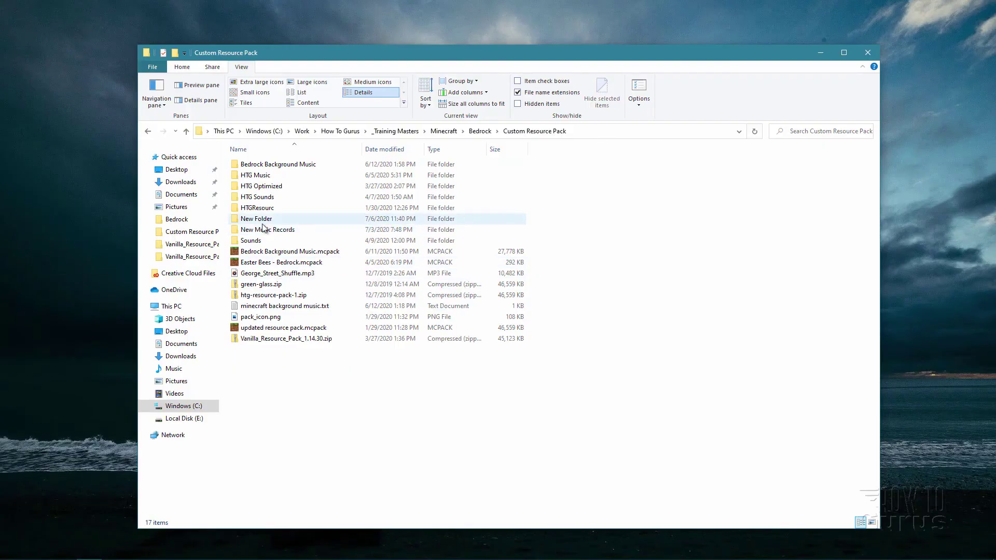
double_click(262, 222)
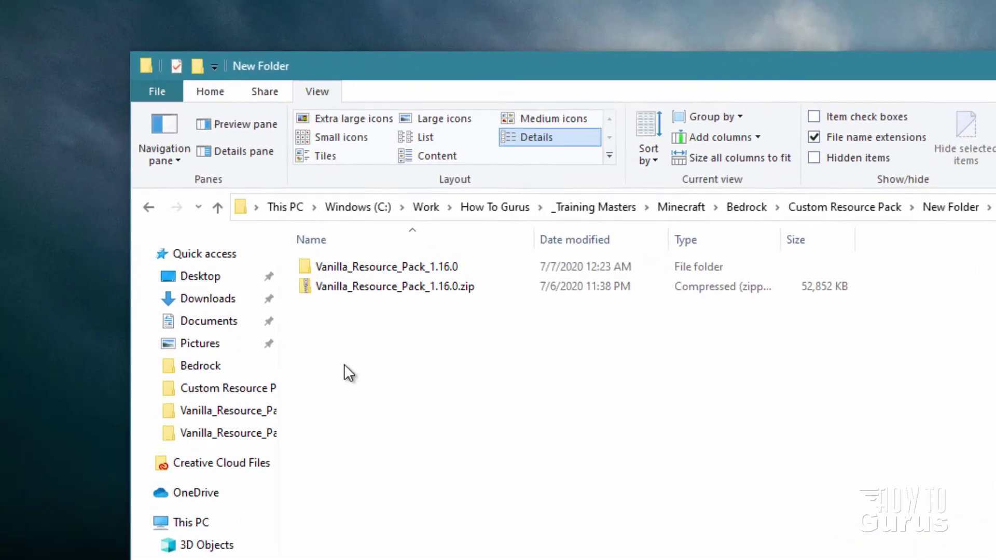
- Inspect pack_icon.png's details inside Vanilla_Resource_Pack_1.16.0, then clear the selection
double_click(270, 165)
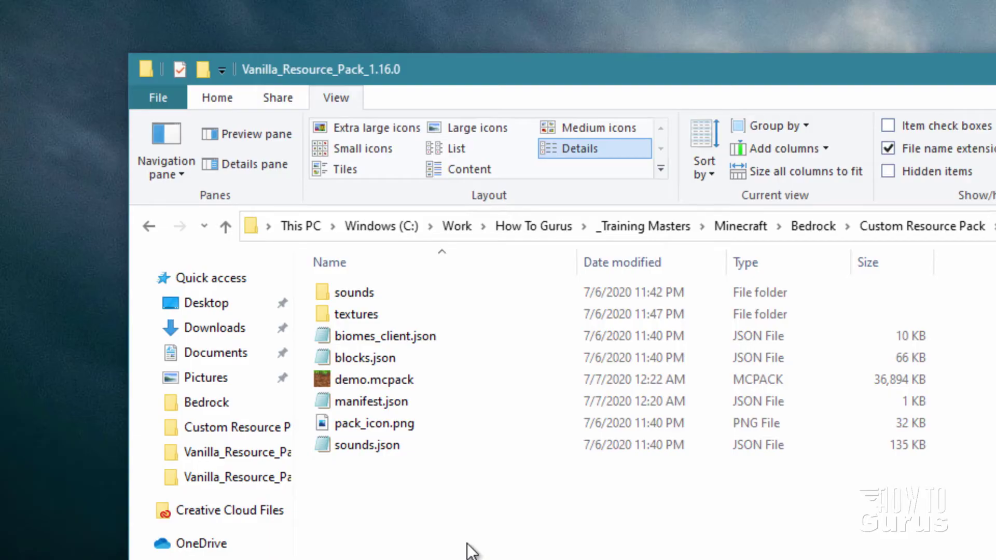
click(358, 423)
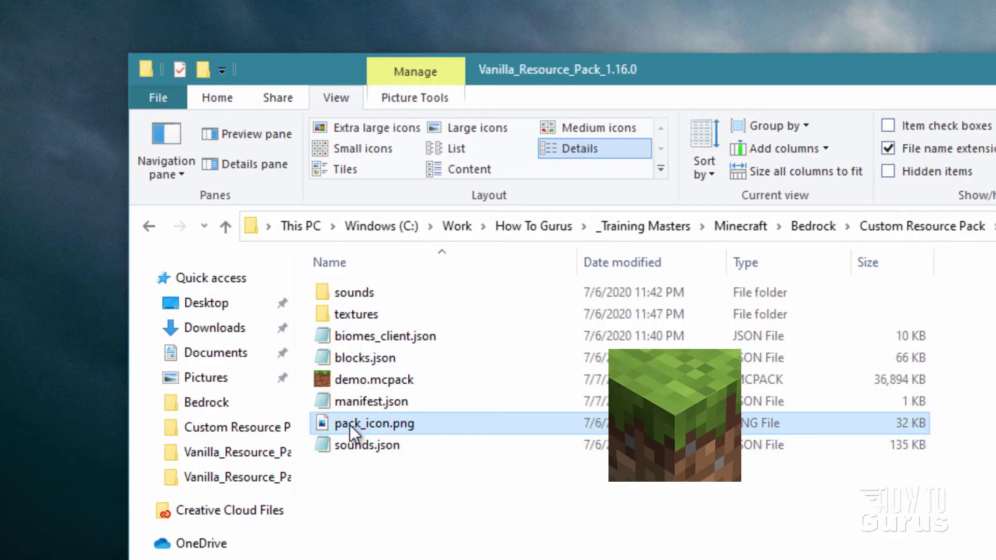
mouse_move(420, 425)
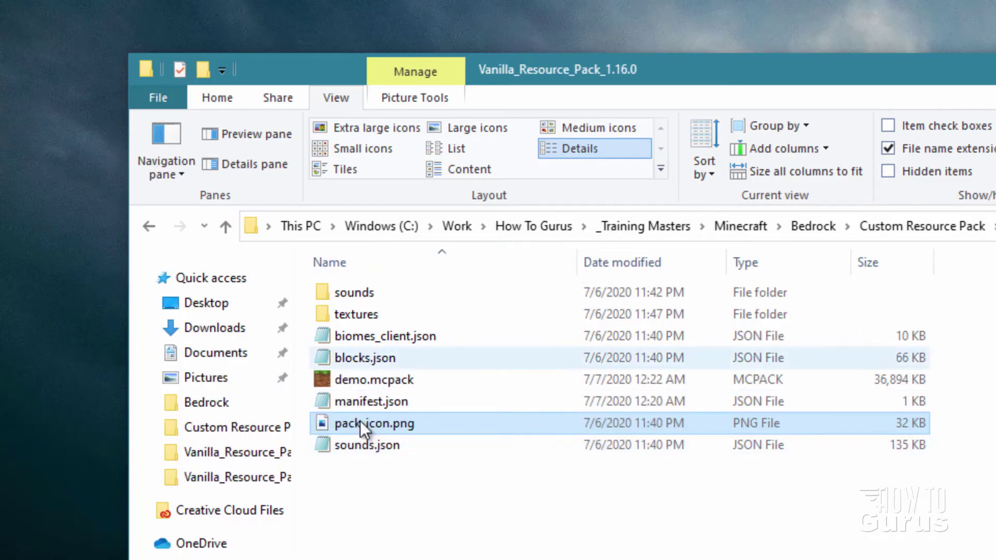
click(398, 534)
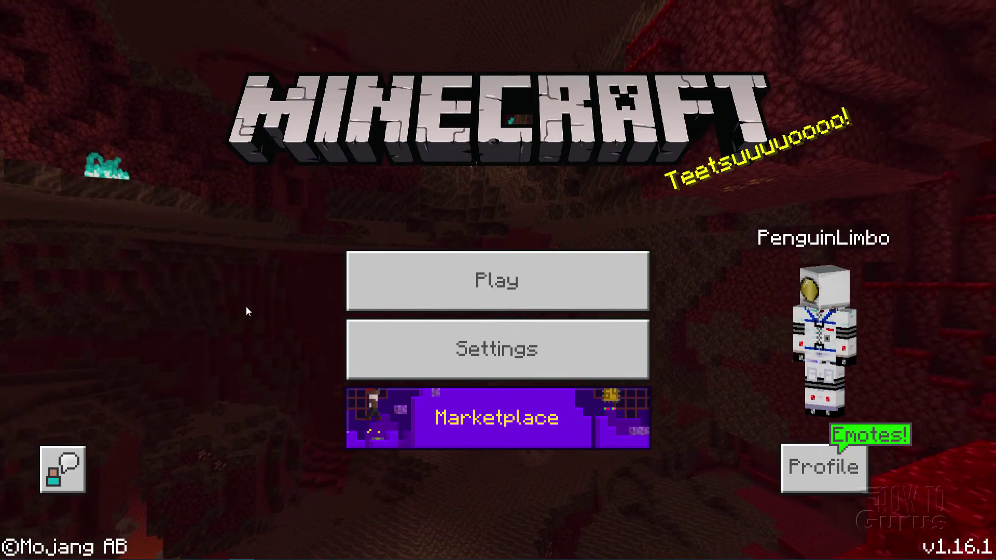
- Activate Vanilla Resource Pack under Settings > Global Resources > My Packs, then exit to reload packs
click(502, 351)
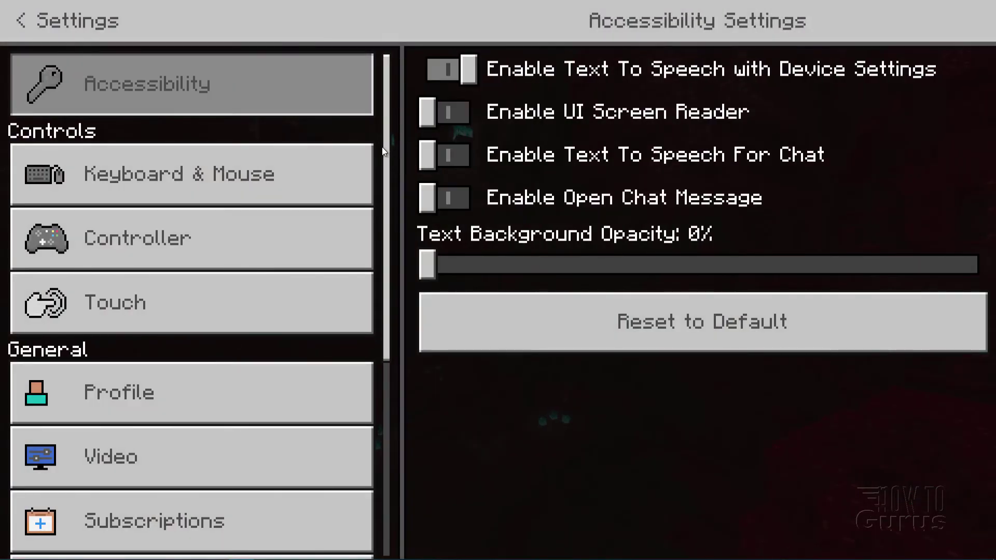
scroll(384, 213, down, 5)
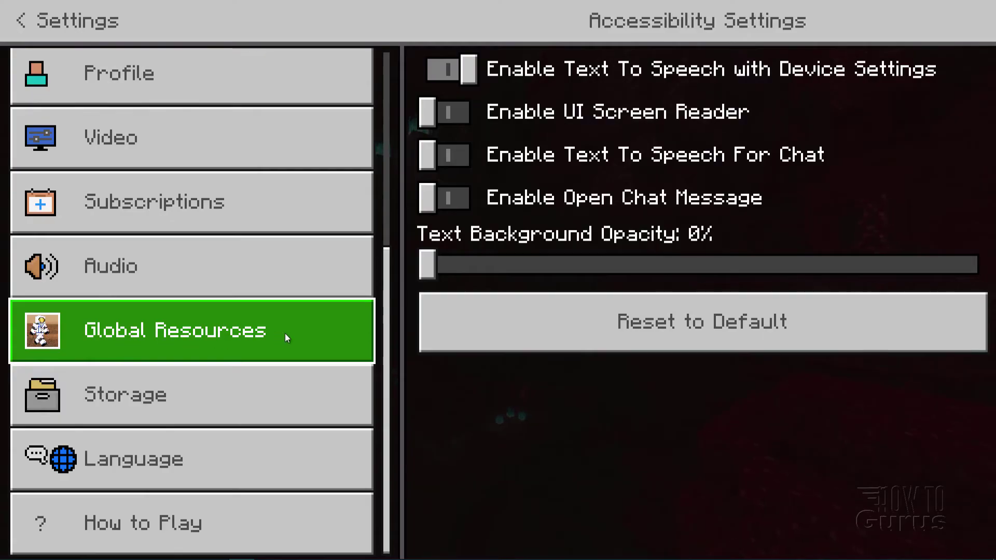
click(208, 335)
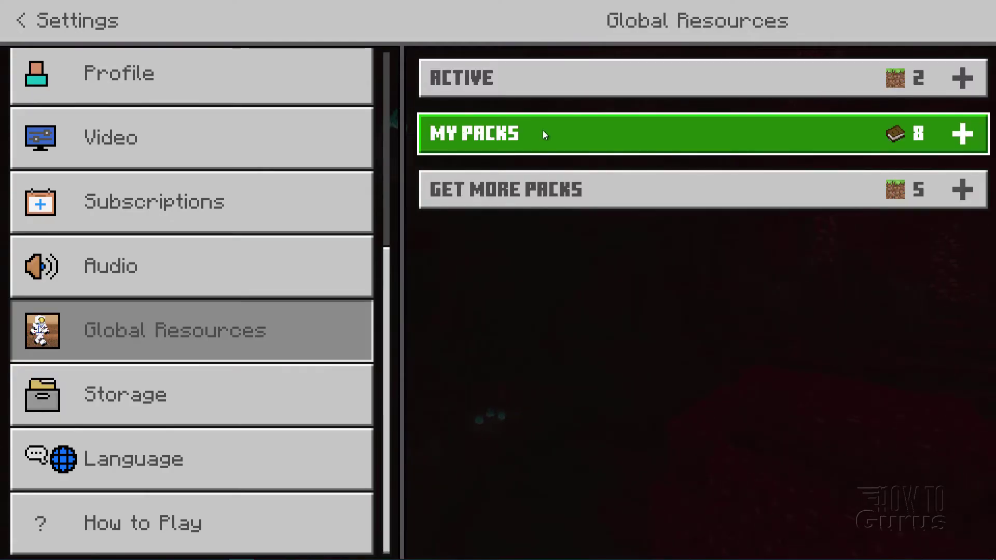
click(961, 133)
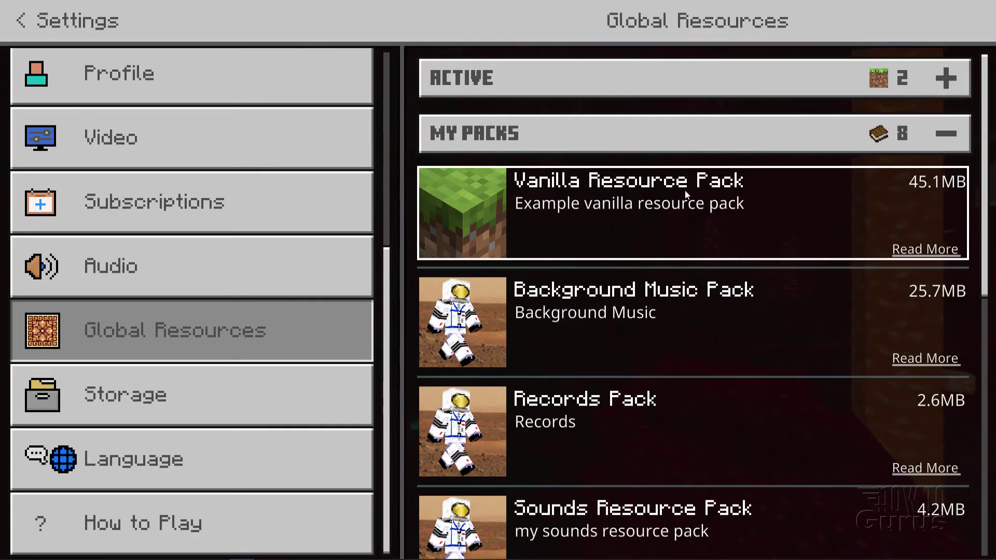
click(690, 218)
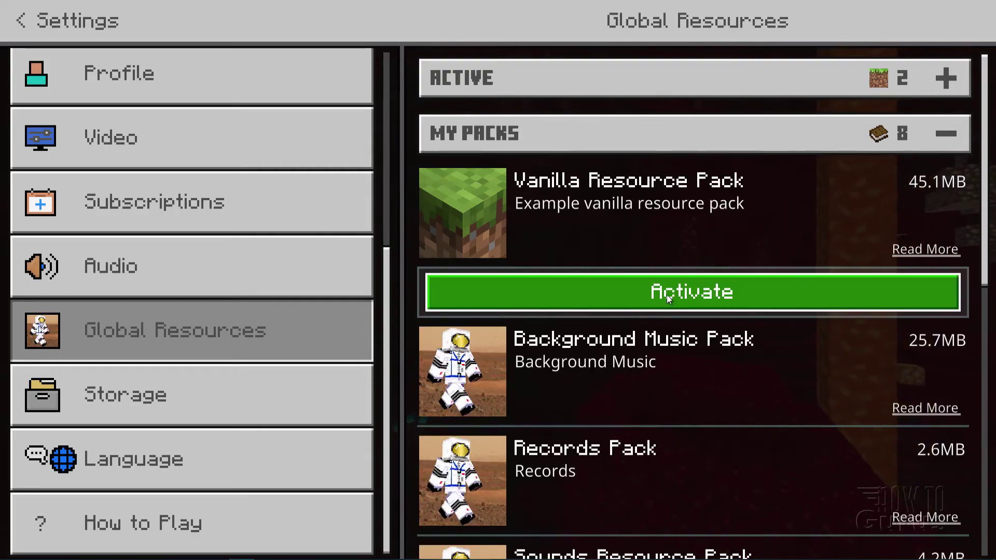
click(668, 294)
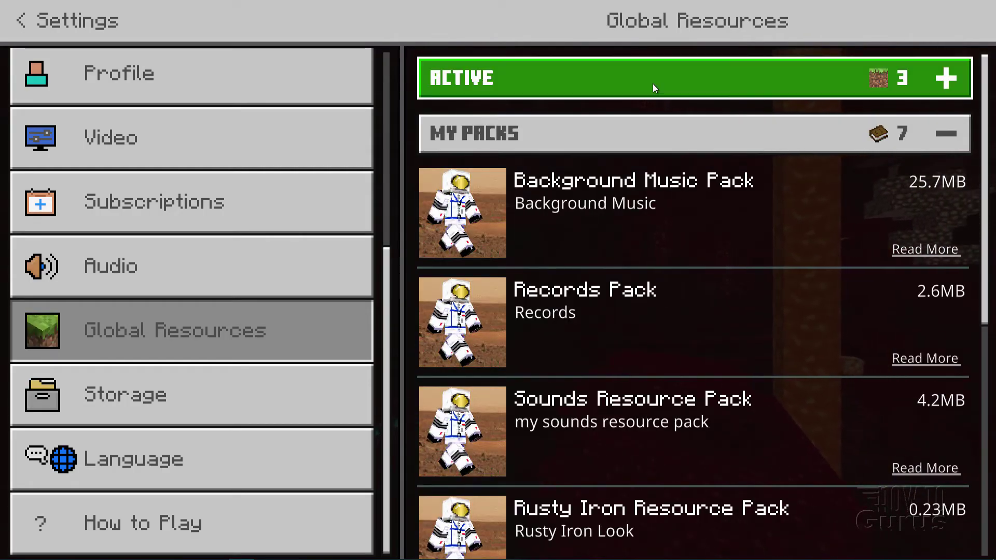
click(943, 80)
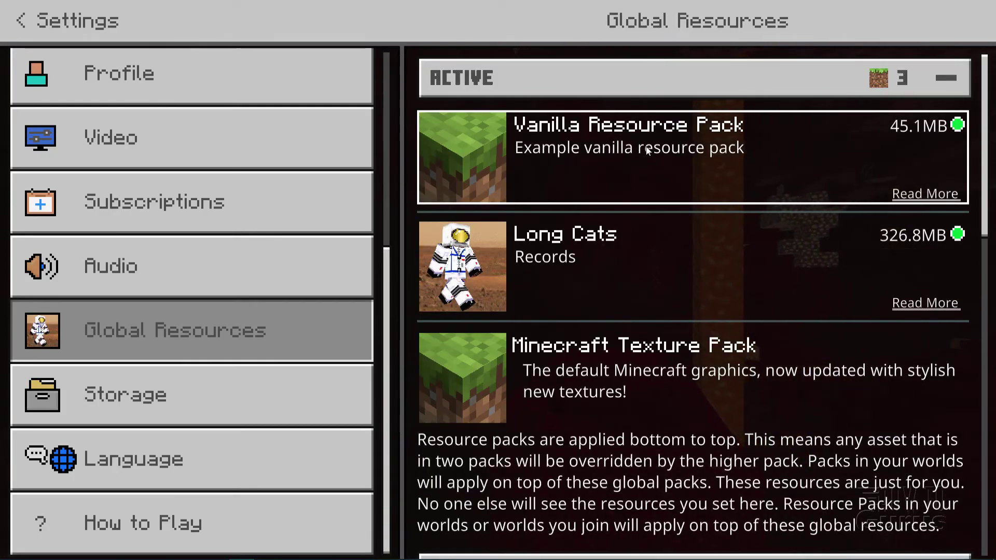
click(17, 26)
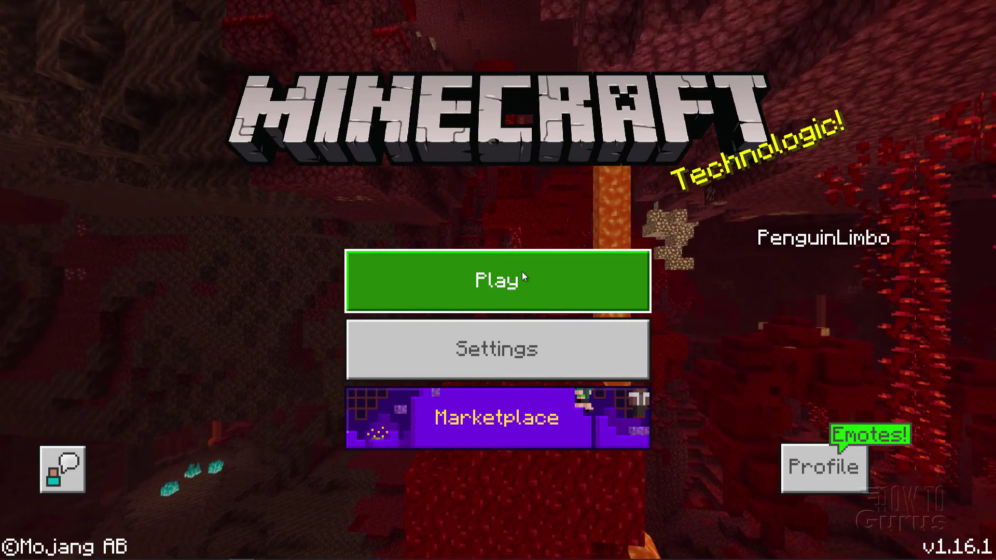
- Activate Vanilla Resource Pack in Coastal Village's world resource packs, above Long Cats, and save
click(523, 276)
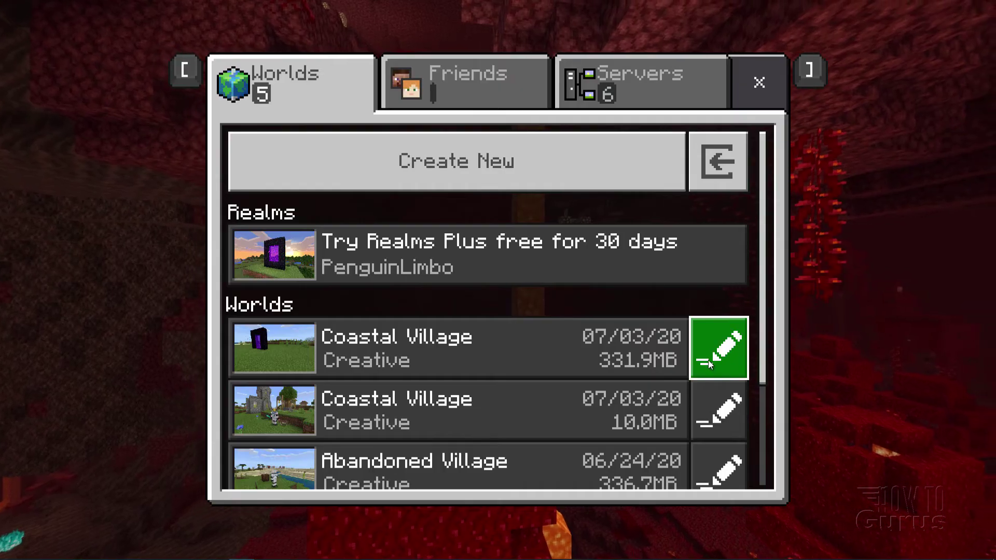
click(733, 342)
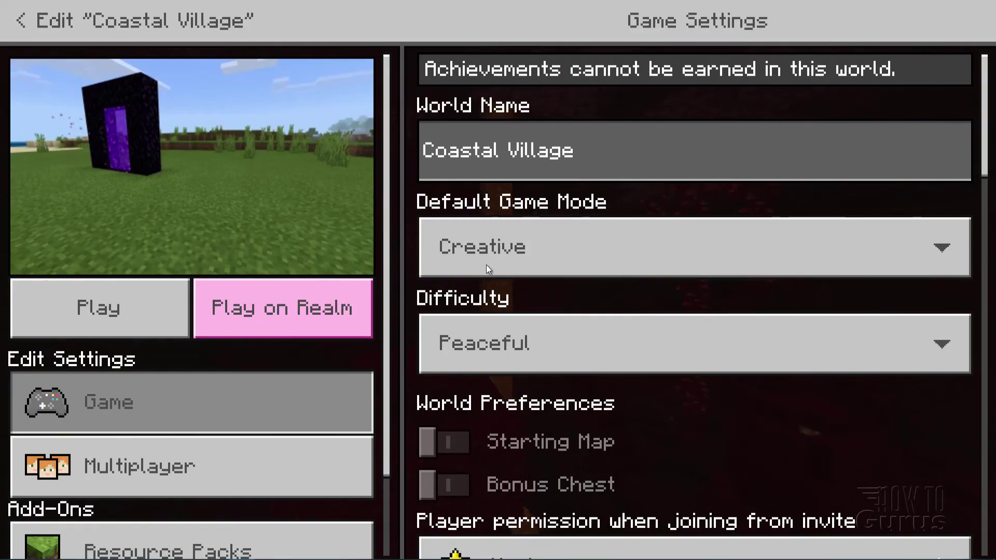
scroll(388, 175, down, 3)
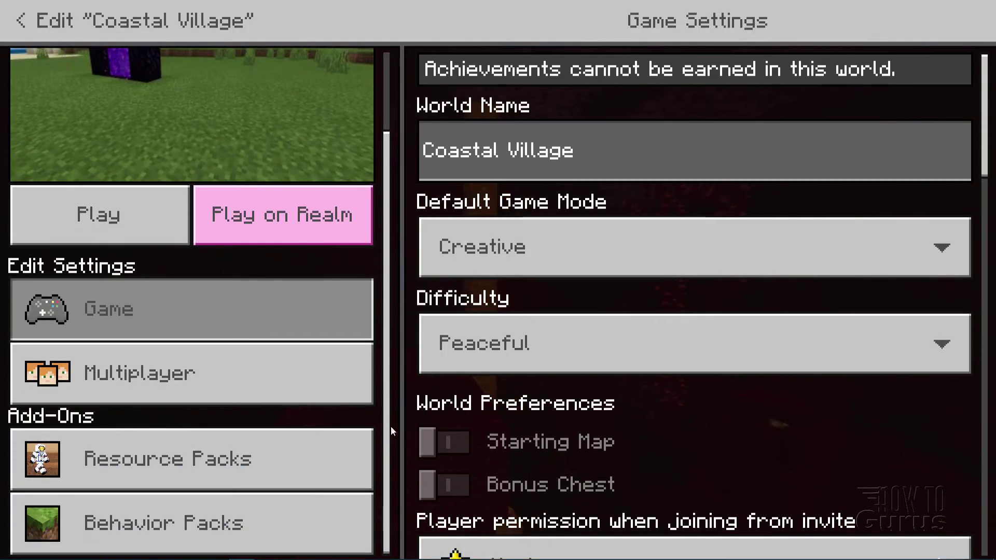
click(182, 468)
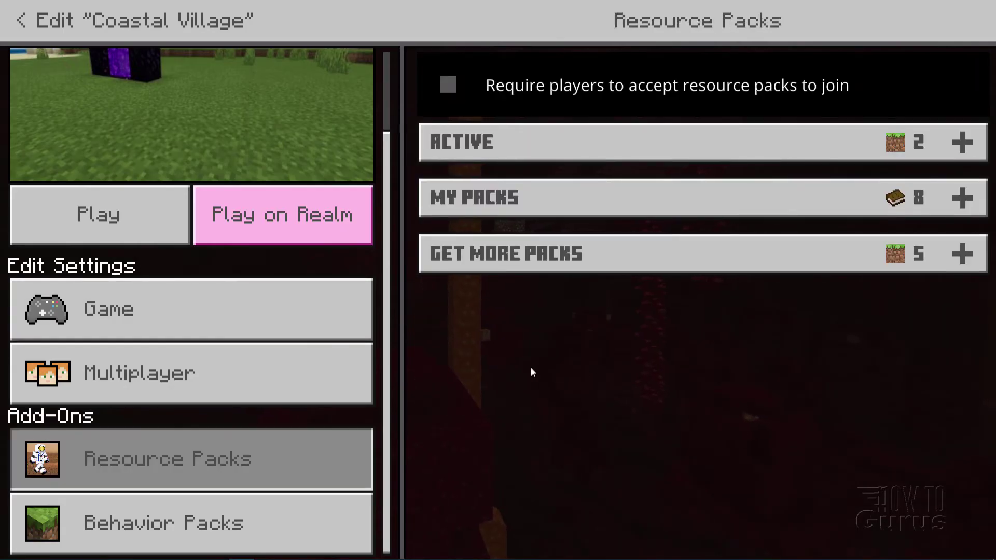
click(964, 201)
click(701, 268)
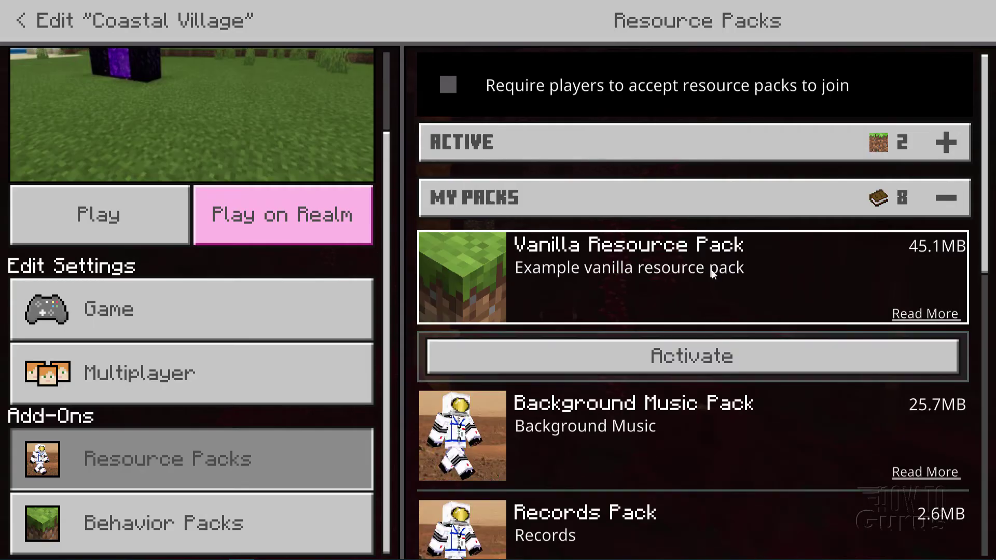
click(696, 361)
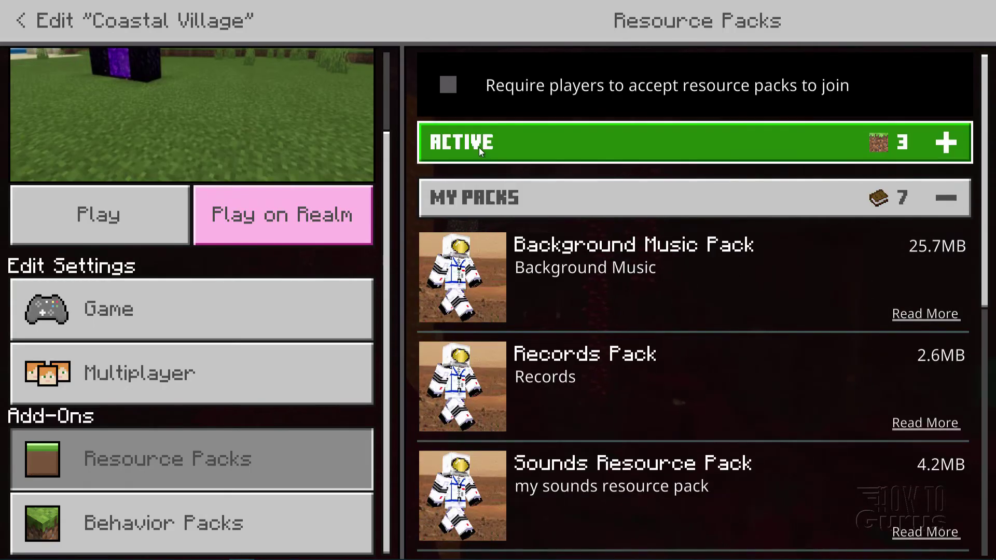
click(793, 145)
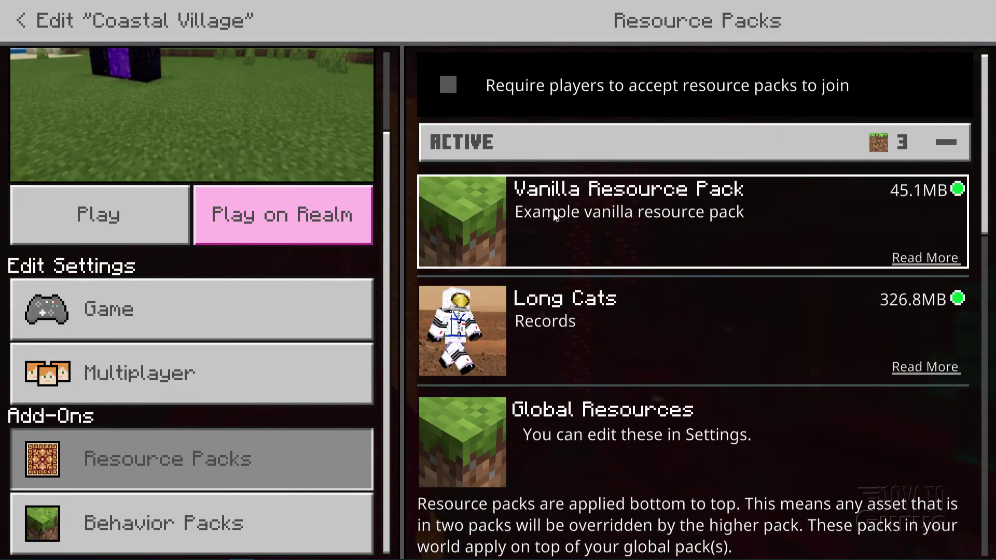
click(20, 26)
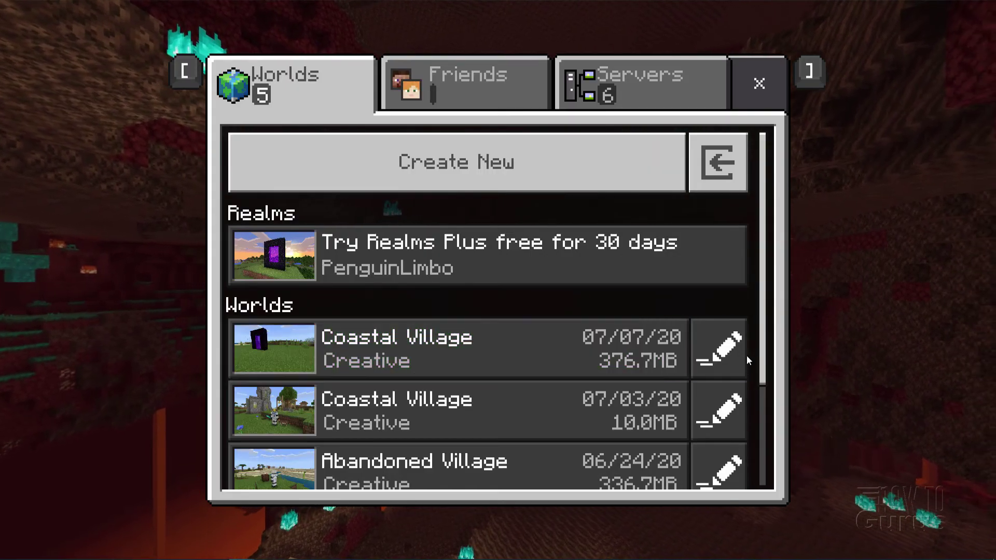
- Deactivate Vanilla Resource Pack in Coastal Village's active packs and return to the Worlds list
click(723, 352)
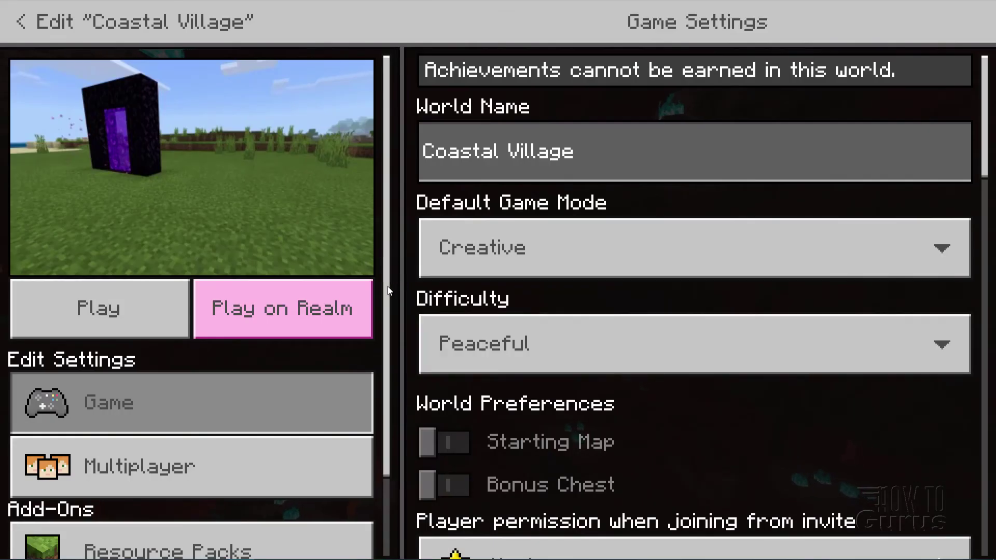
scroll(389, 291, down, 2)
click(202, 455)
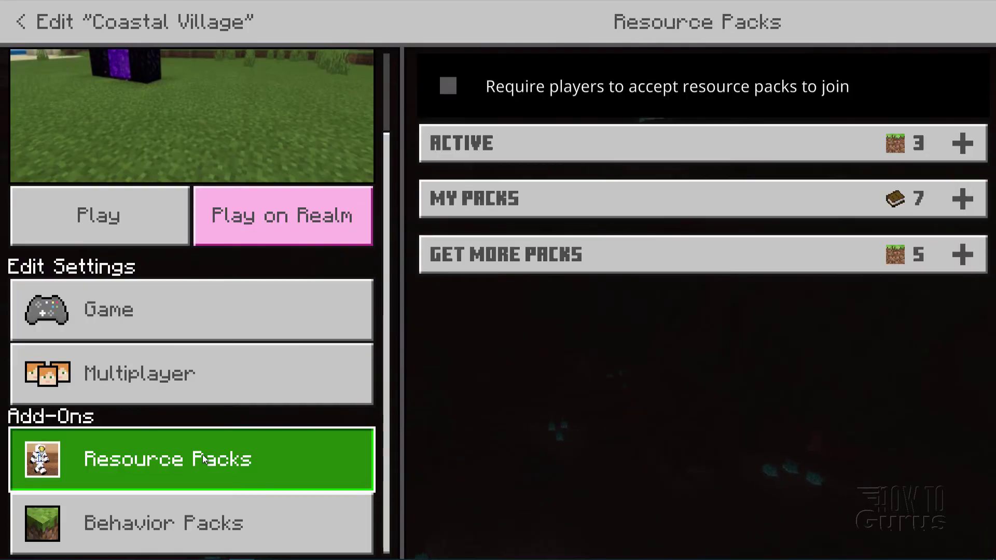
click(962, 145)
click(671, 204)
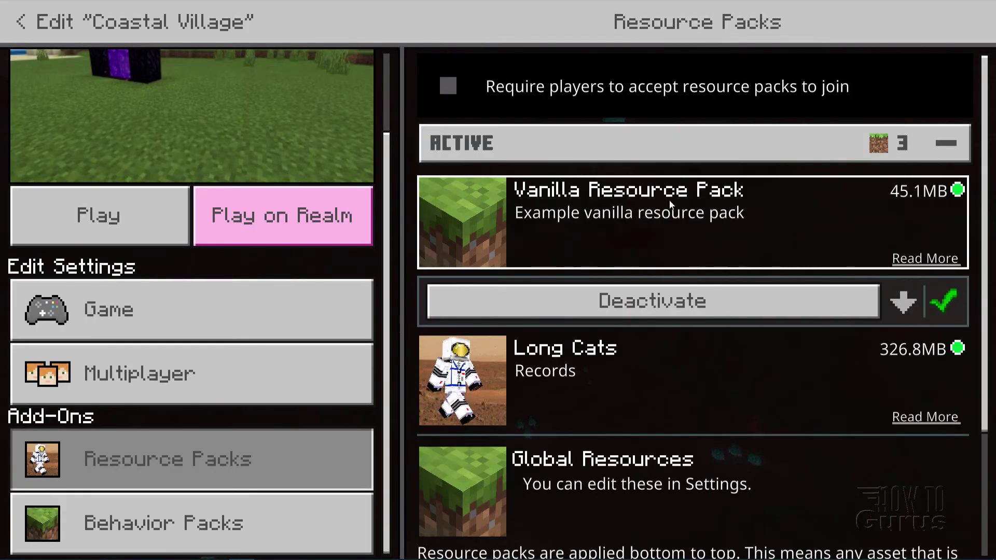
click(629, 302)
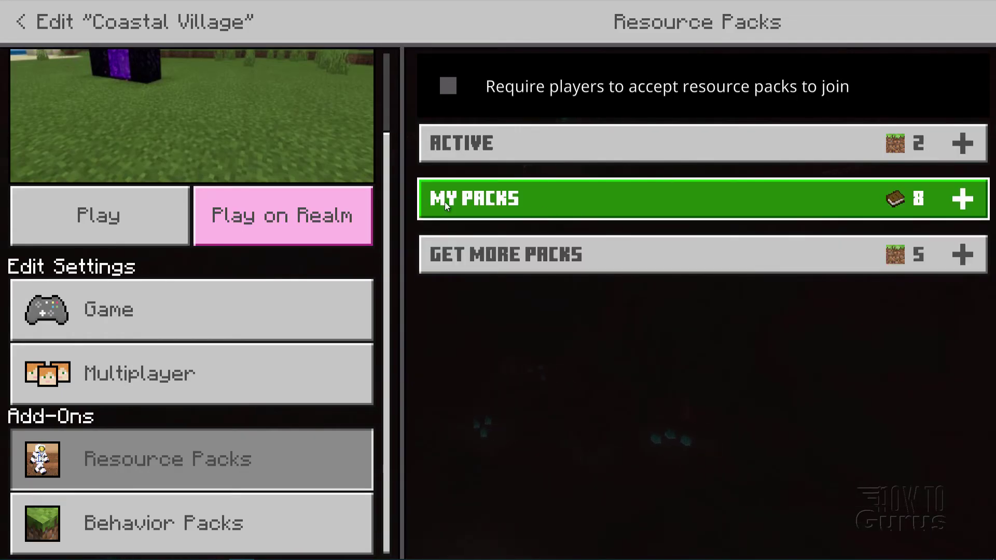
click(25, 23)
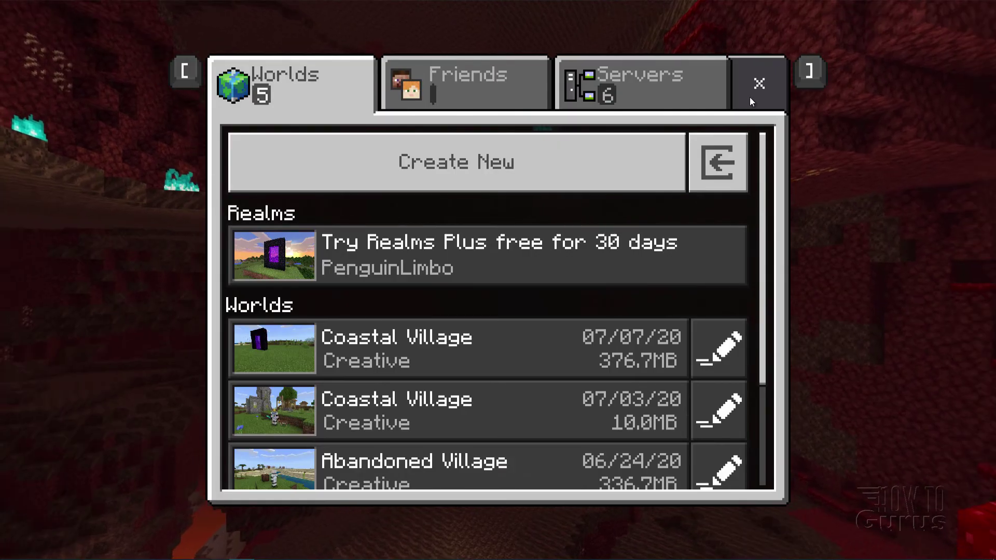
- Deactivate the Vanilla Resource Pack in Global Resources, leaving 2 active packs and 8 in My Packs
click(761, 86)
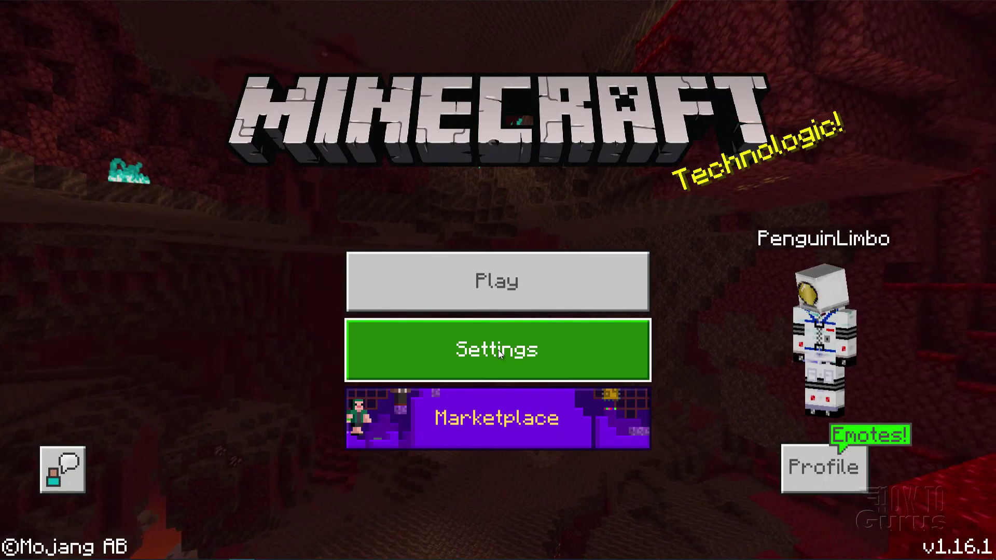
click(498, 349)
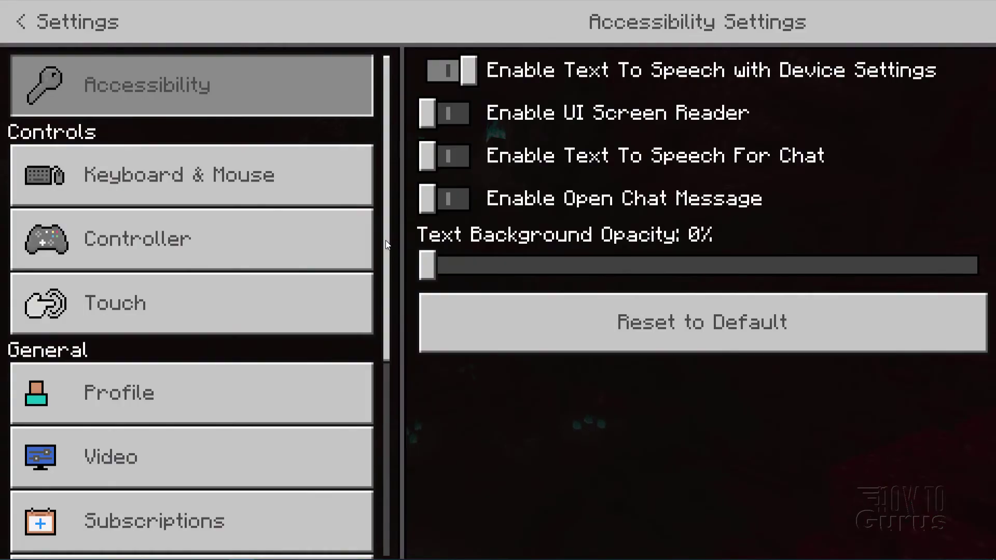
drag(385, 241, 358, 426)
click(167, 329)
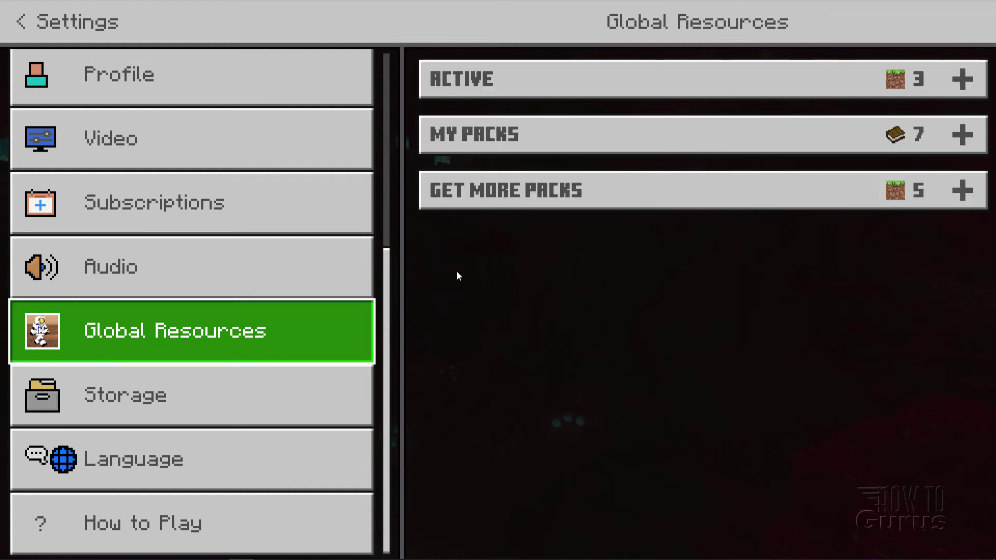
click(961, 78)
click(630, 155)
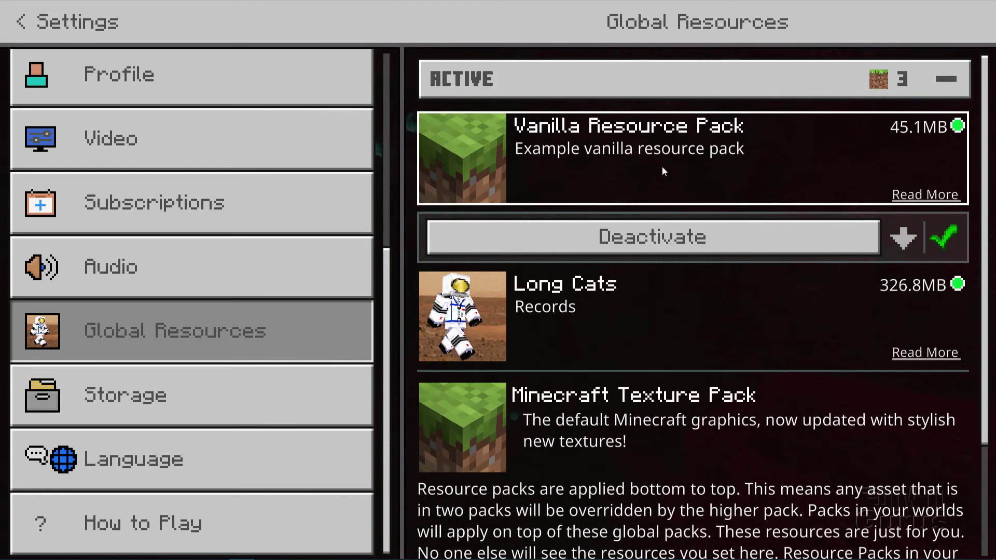
click(635, 237)
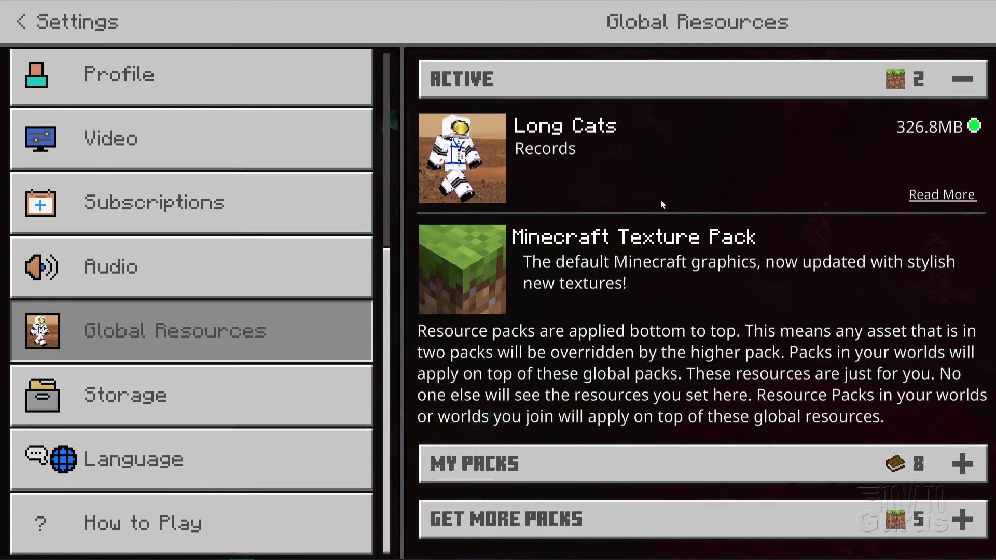
click(955, 79)
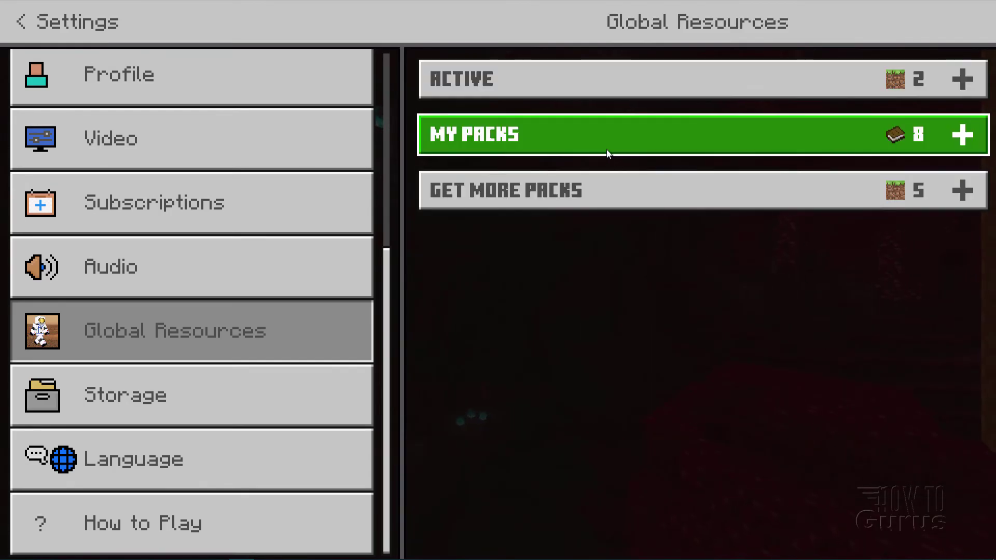
click(606, 150)
click(630, 144)
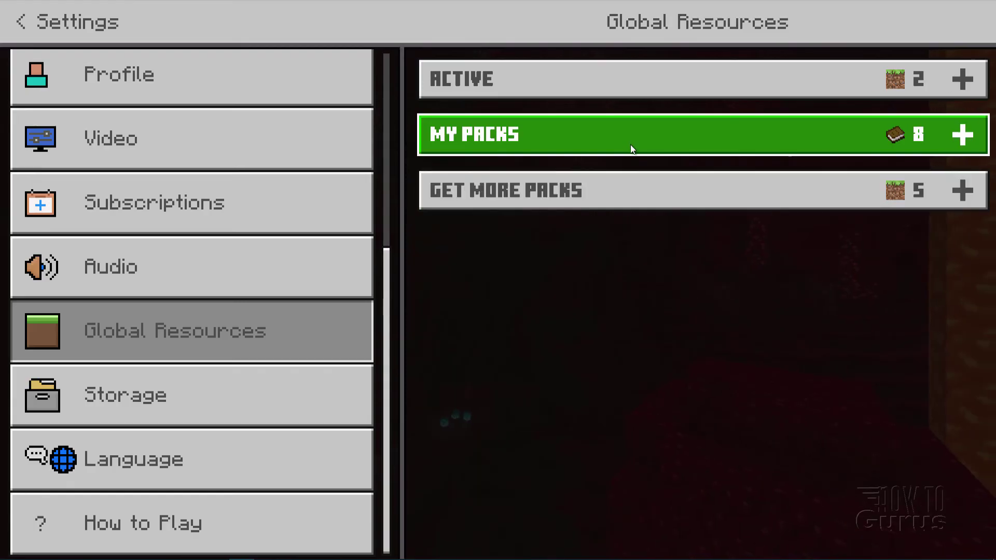
- Permanently delete the Vanilla Resource Pack from Storage's resource packs and return to the main menu
click(140, 398)
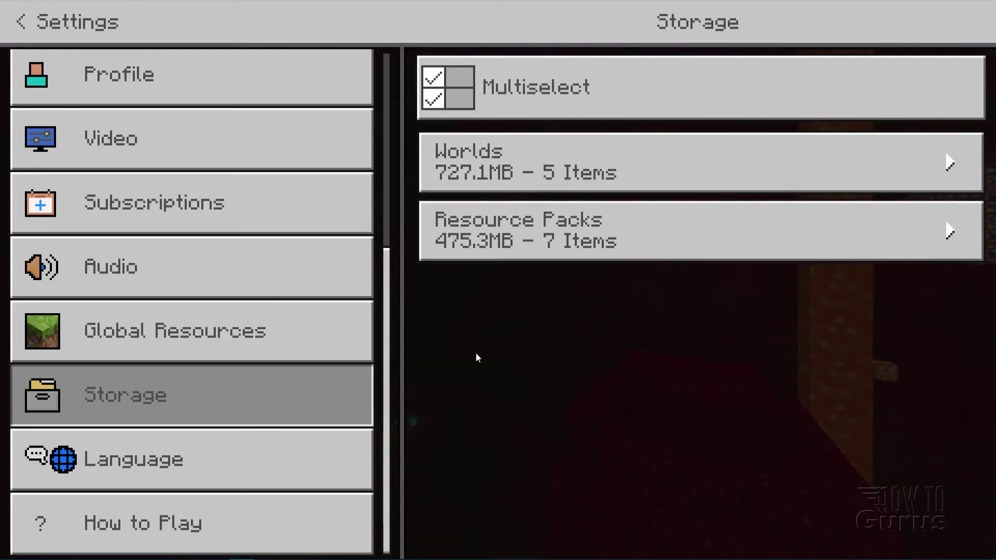
click(819, 240)
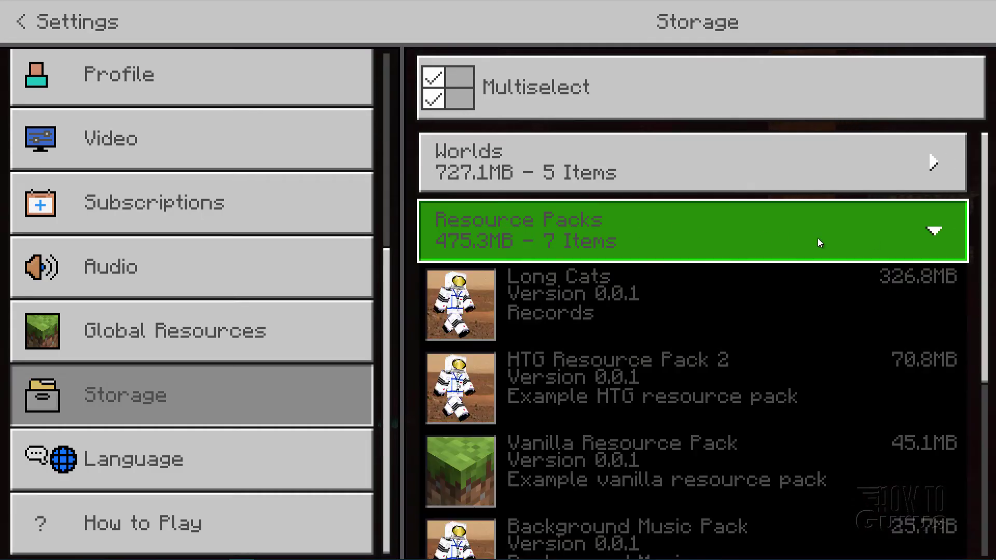
click(613, 466)
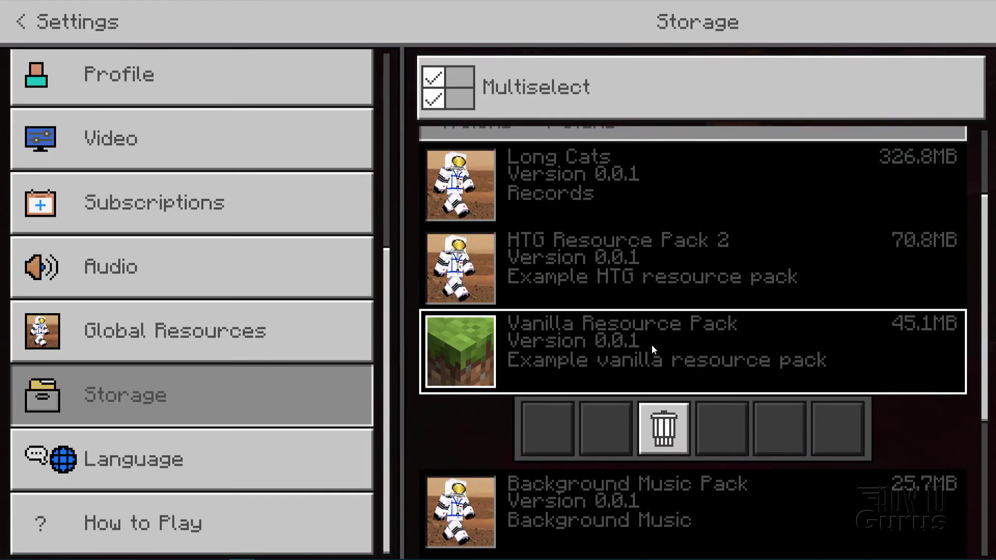
click(666, 436)
click(508, 356)
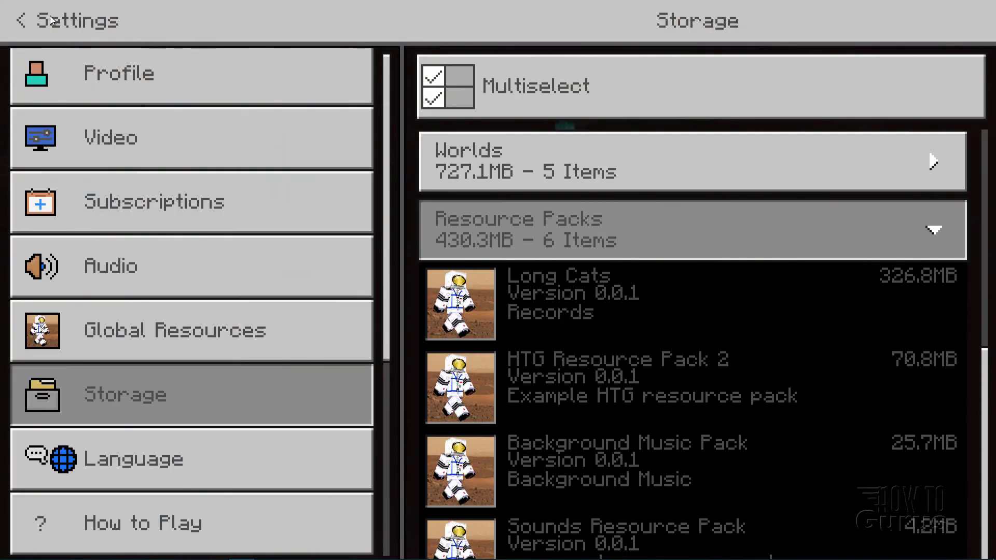
click(52, 20)
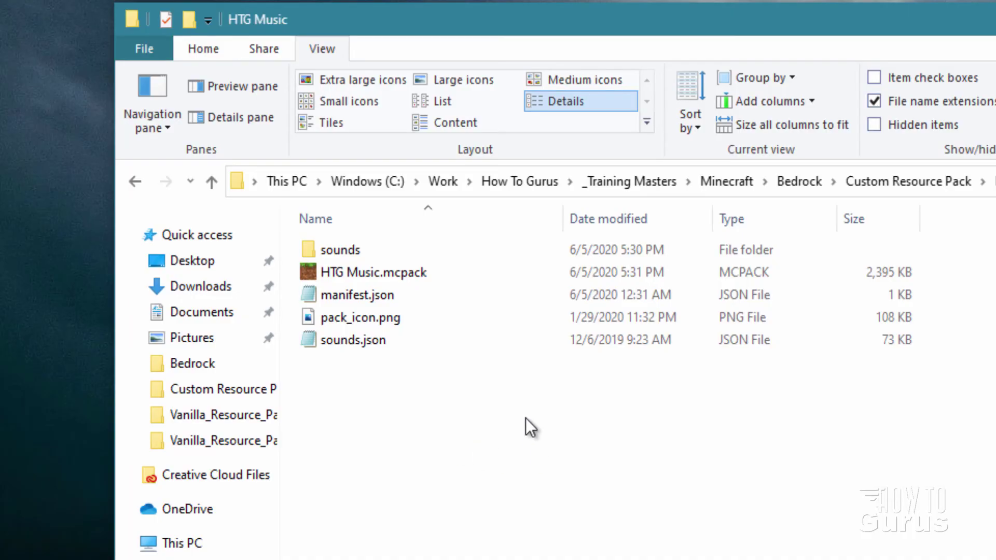
- Open the sounds > music > game > records folder of the HTG Music pack
double_click(310, 249)
double_click(313, 250)
double_click(313, 250)
double_click(311, 250)
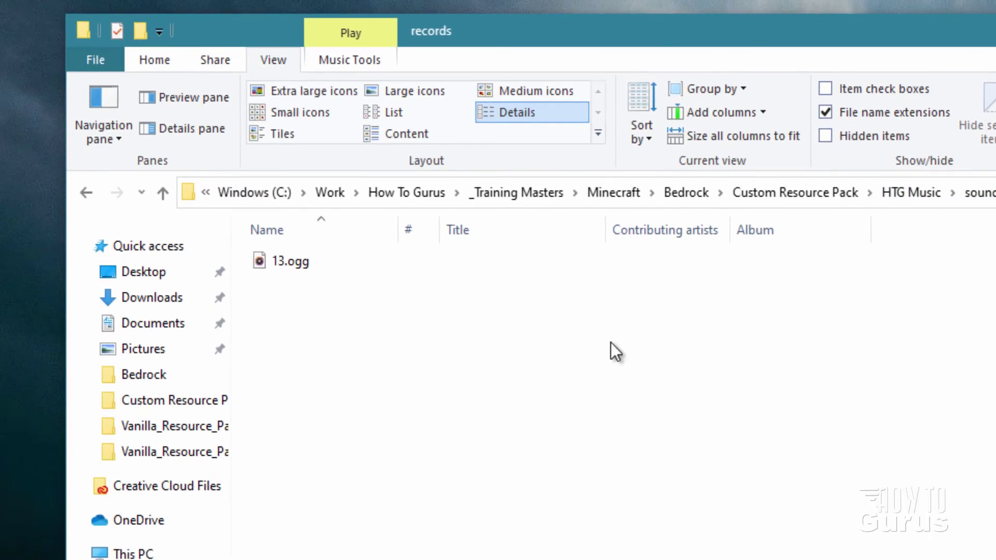
- Rename the 13 record file by appending .ogg to its name
mouse_move(304, 267)
click(287, 265)
click(288, 265)
key(End)
text(.ogg)
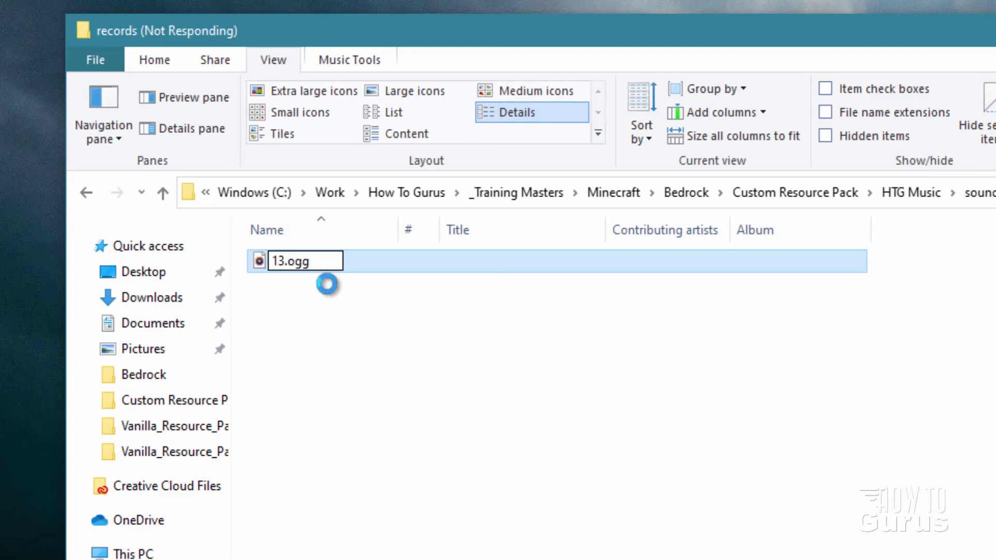
- Turn on file name extensions and trim 13.ogg.ogg back to 13.ogg
click(832, 113)
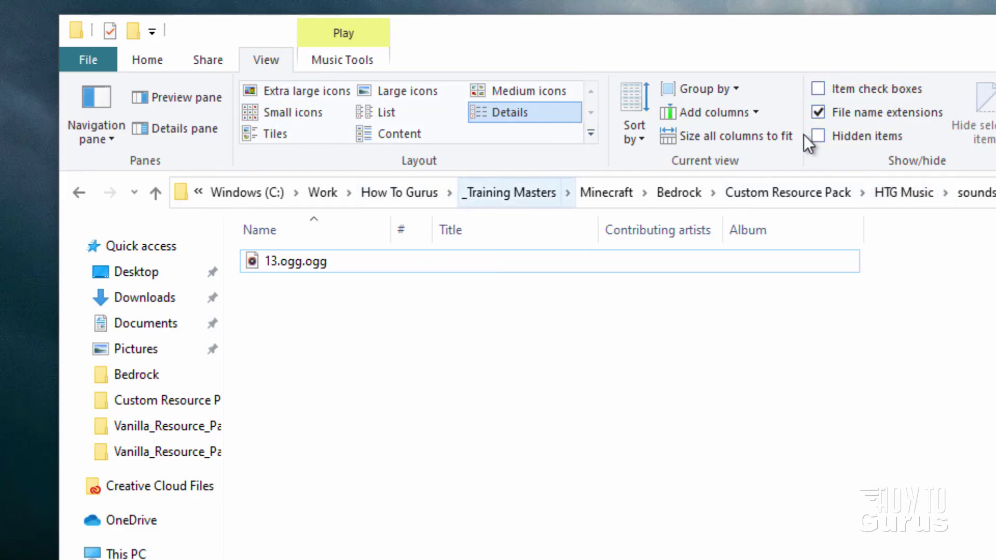
click(303, 266)
click(303, 266)
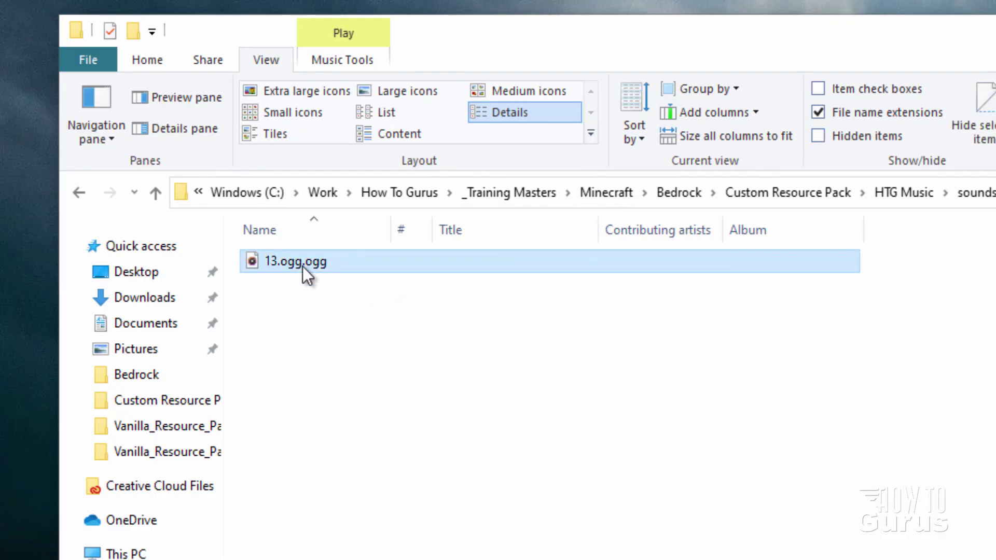
click(306, 266)
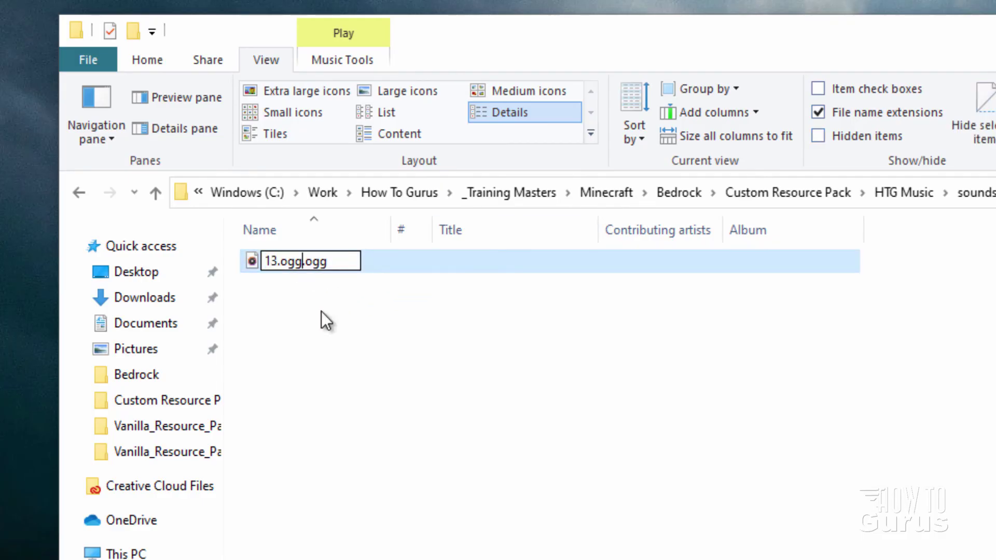
key(BackSpace)
key(BackSpace)
key(BackSpace)
key(BackSpace)
key(Return)
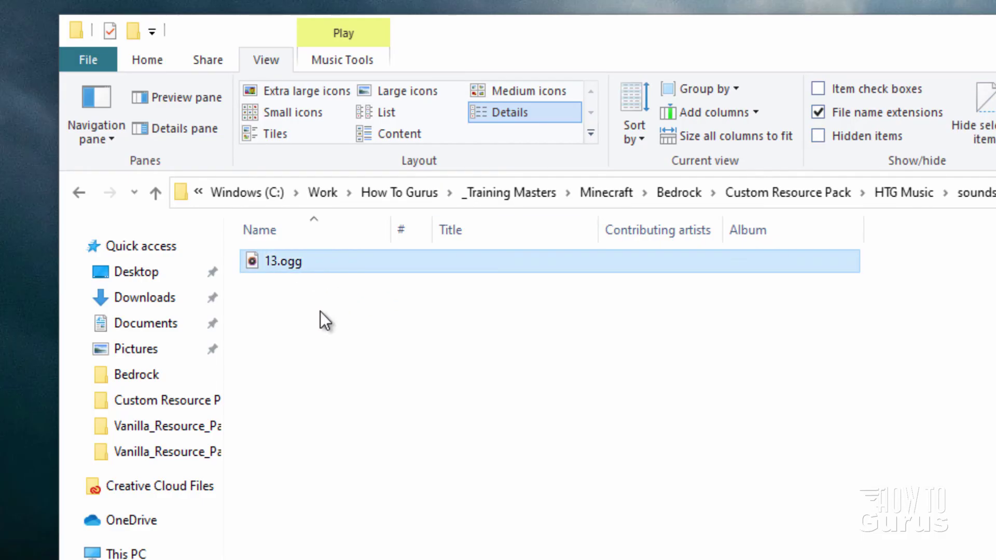